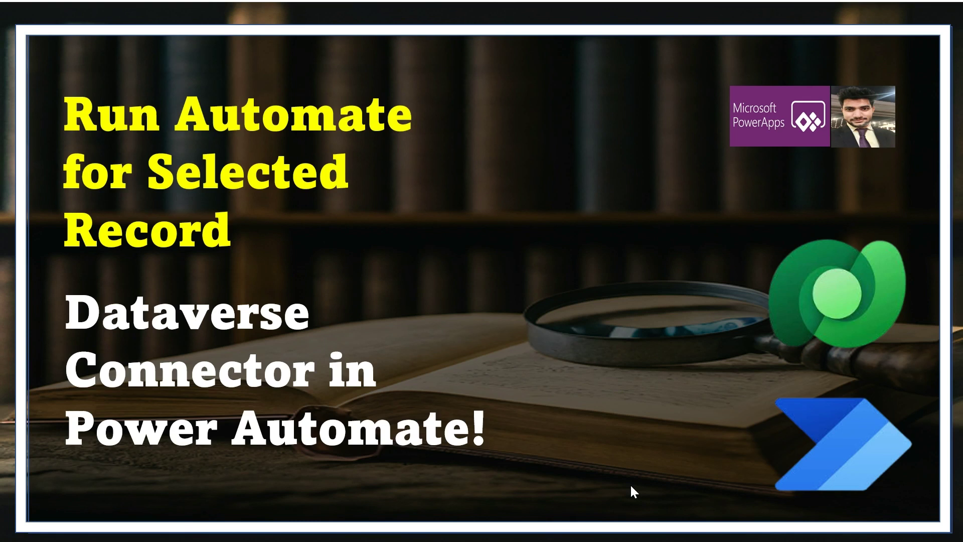
Step: Switch from the title slide to the Power Apps home page in the Dev-PrsEnv environment
key(alt+Tab)
key(alt+Tab)
key(alt+Tab)
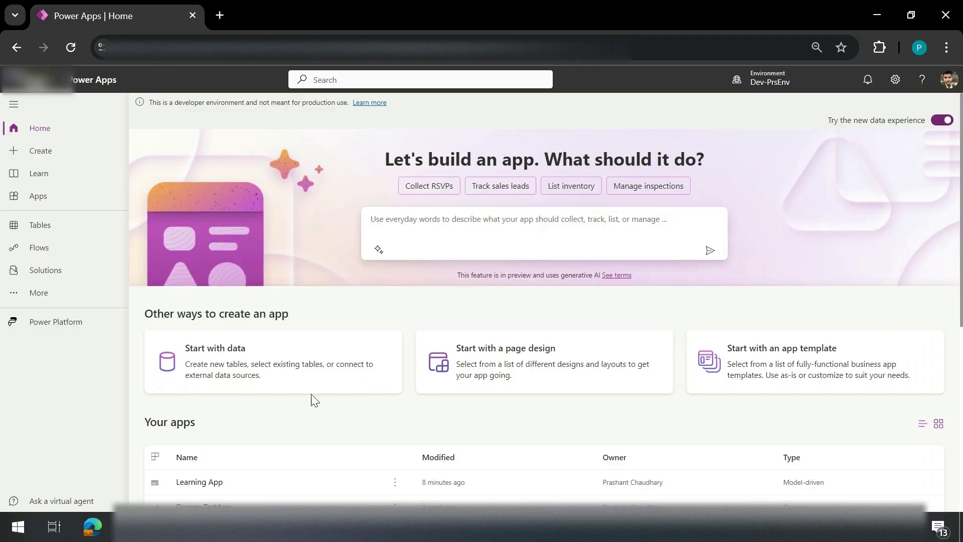
Step: Launch the Learning App and look over Parent 1's existing child rows
scroll(226, 389, down, 2)
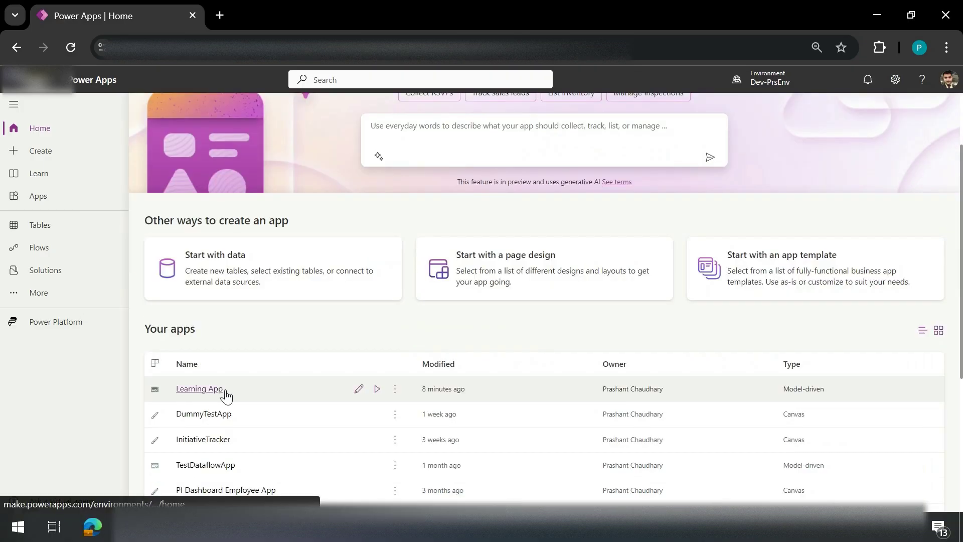
click(378, 389)
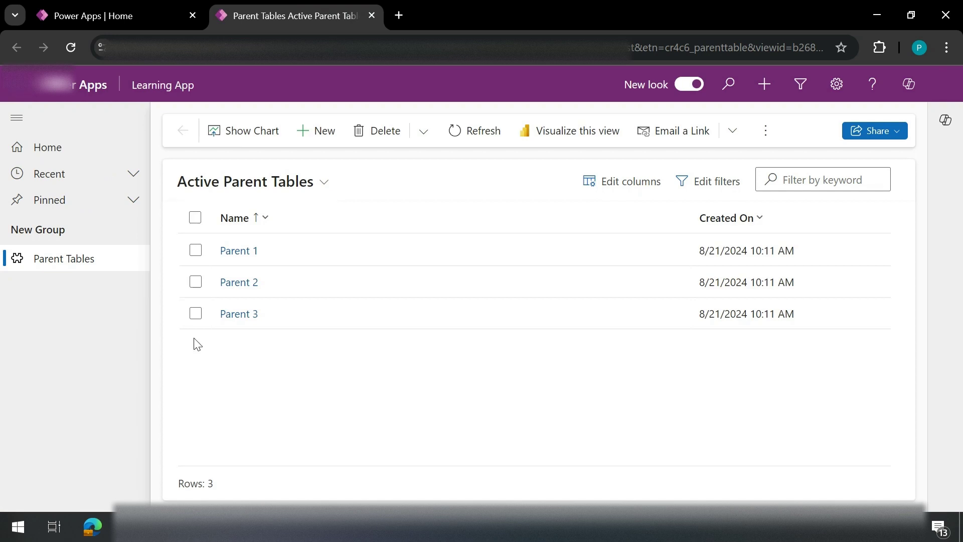
click(240, 251)
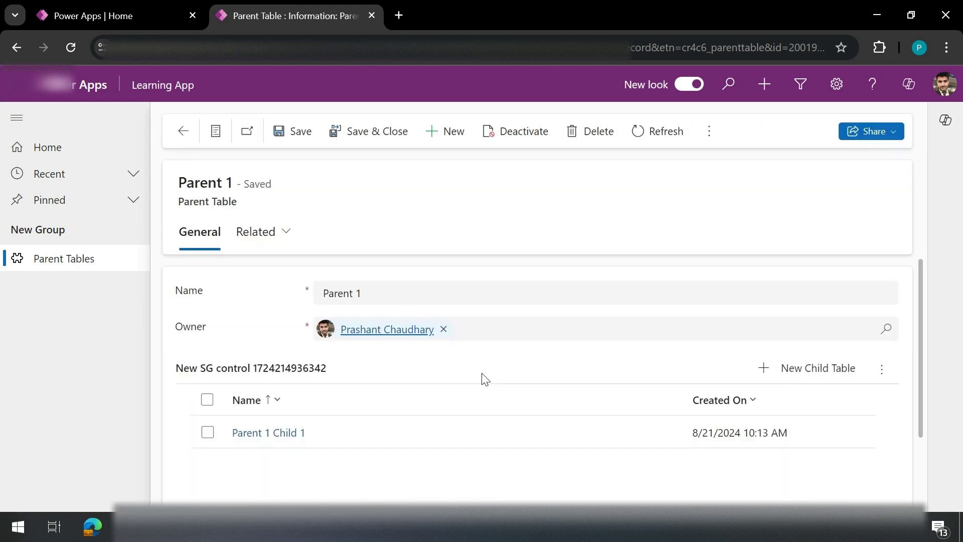
scroll(484, 379, down, 2)
scroll(326, 362, up, 2)
click(89, 265)
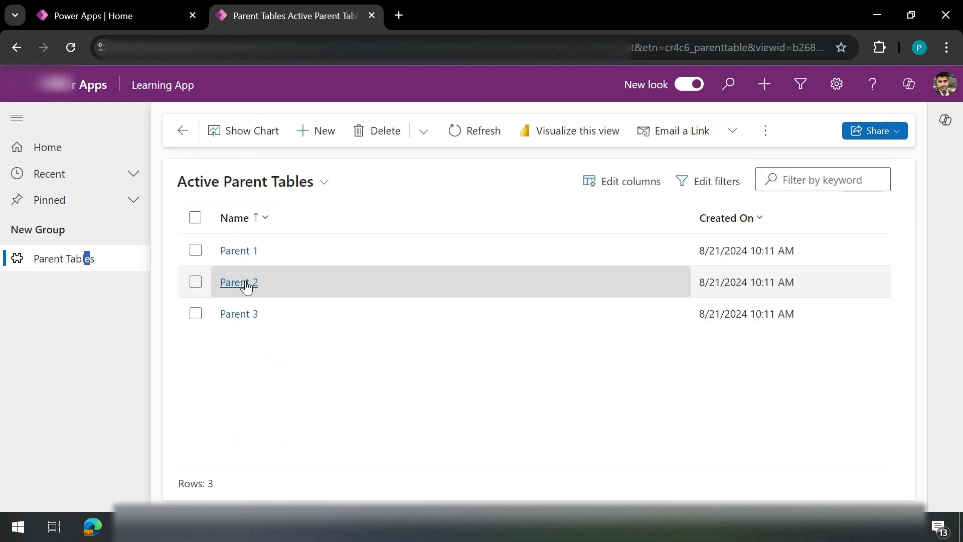
Step: Review the child rows of Parent 2 and Parent 3, ending back on the parent list
click(239, 283)
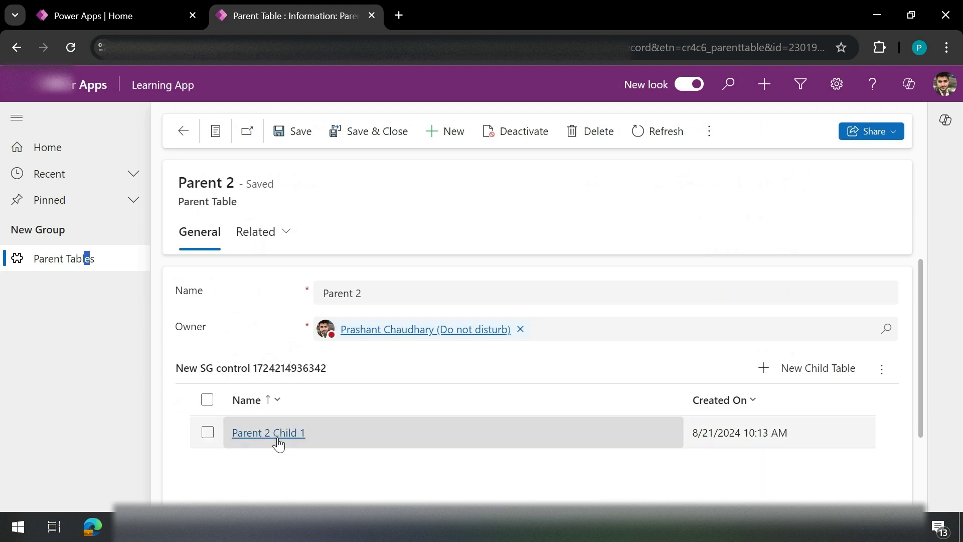
click(100, 260)
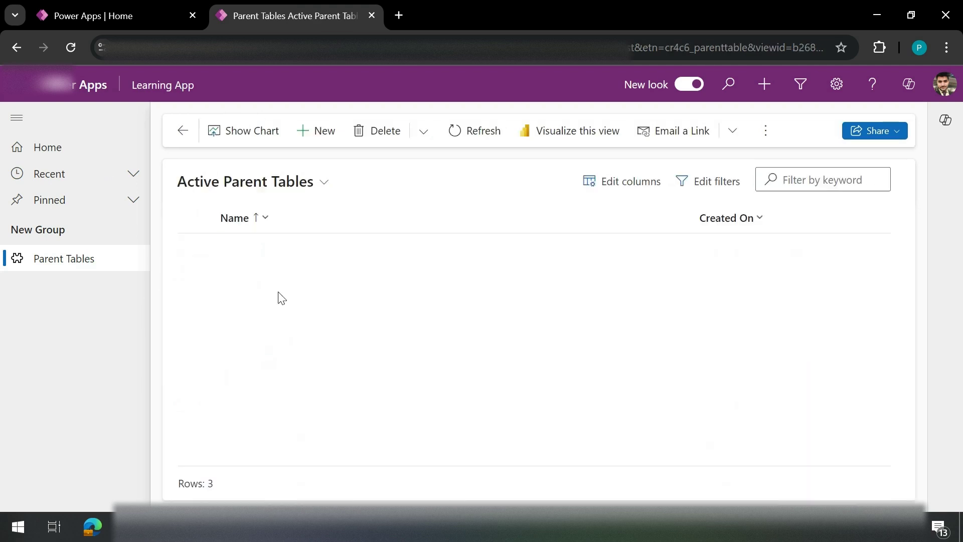
click(240, 312)
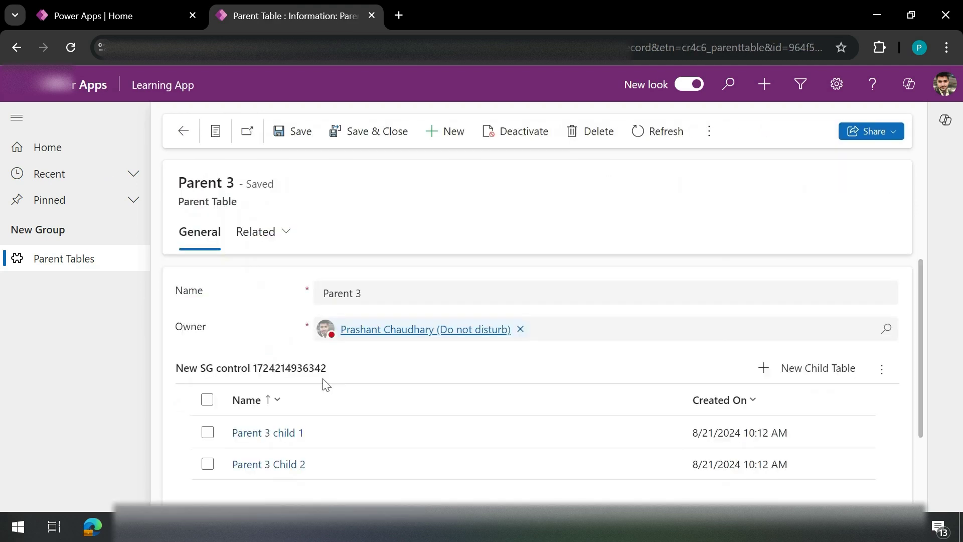
scroll(323, 382, down, 2)
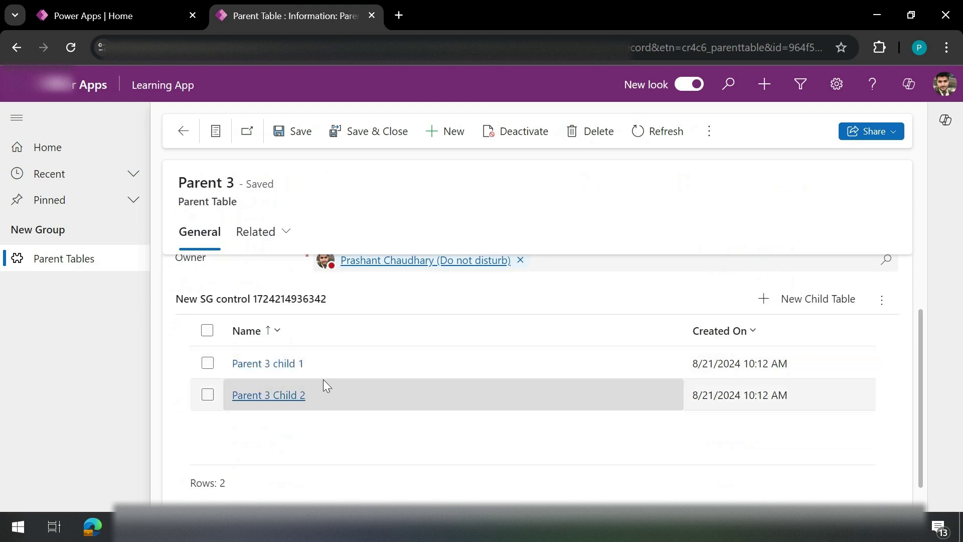
scroll(323, 379, up, 2)
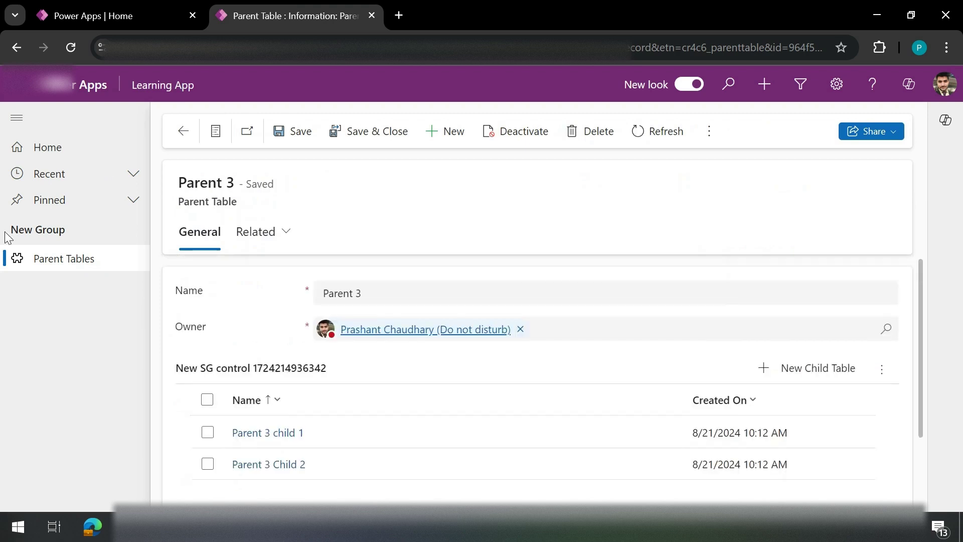
click(74, 262)
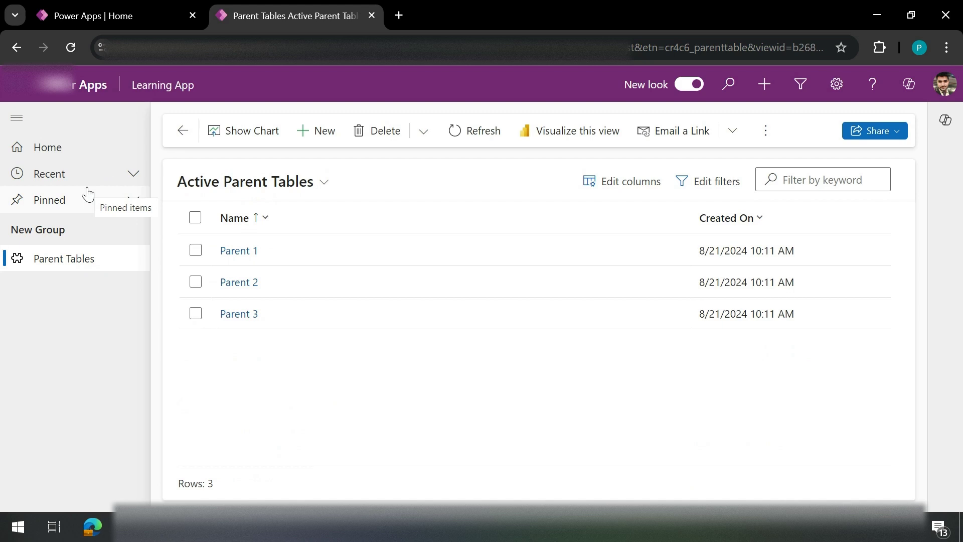
Step: Show the Cloud flows list and tick Parent 1 in the Learning App's parent list
click(124, 9)
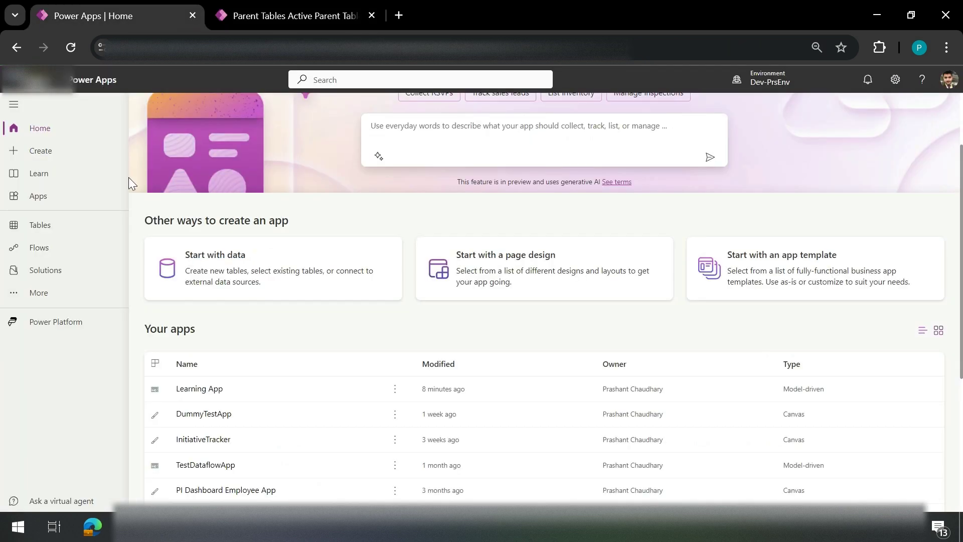
click(49, 252)
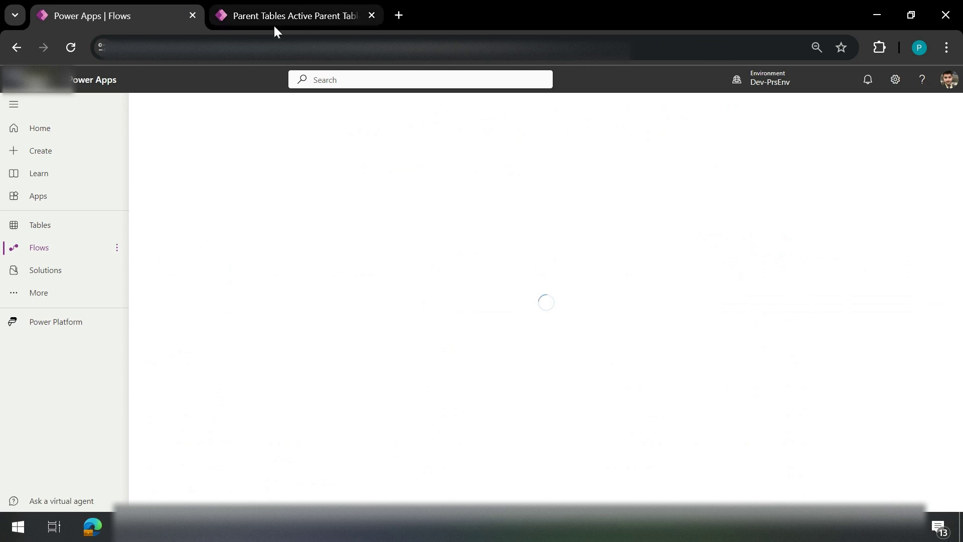
click(278, 5)
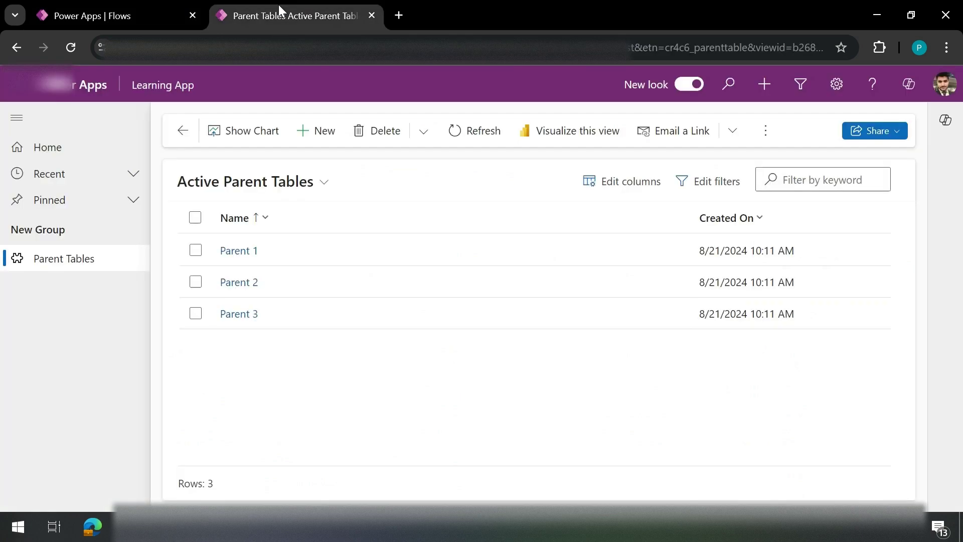
click(196, 251)
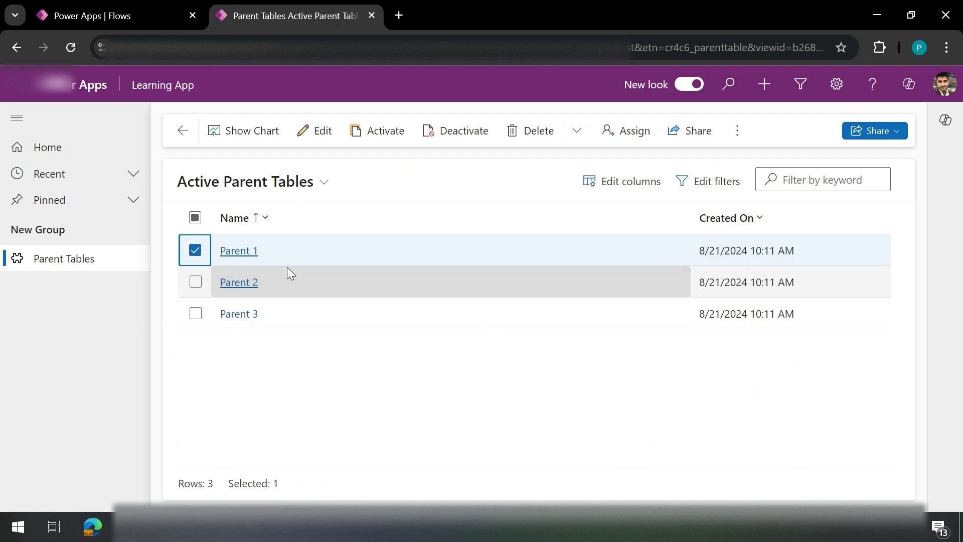
click(105, 12)
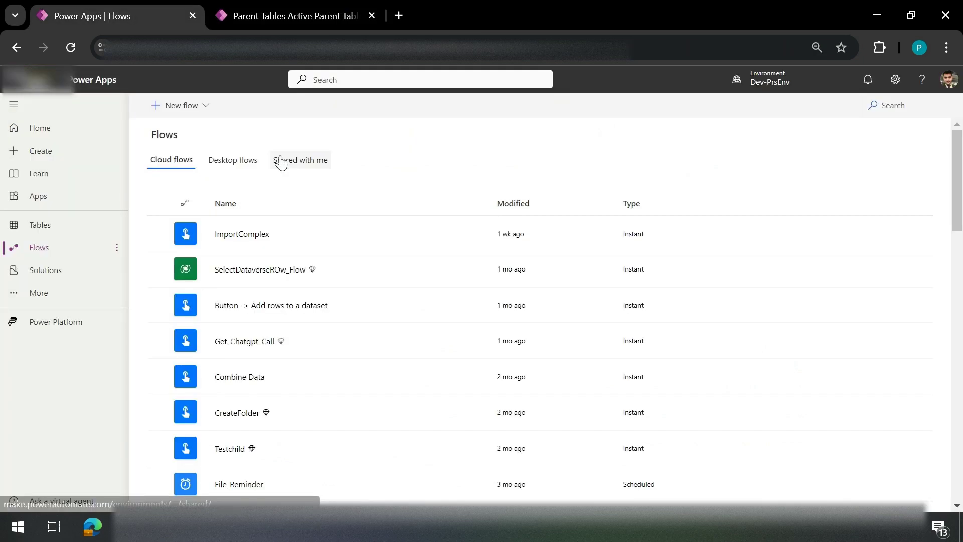
Step: Create an instant cloud flow named 'Create Child' using the 'When a row is selected' trigger
click(171, 107)
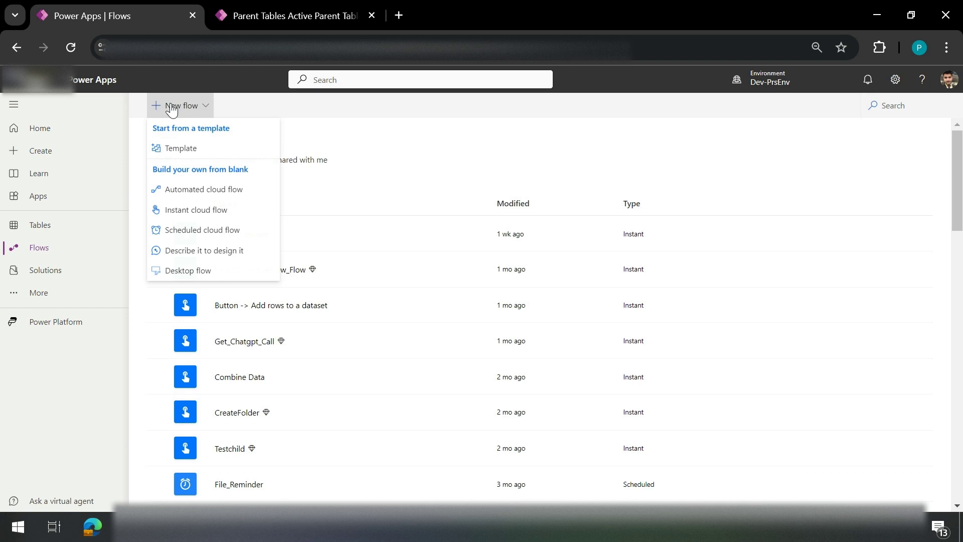
click(200, 211)
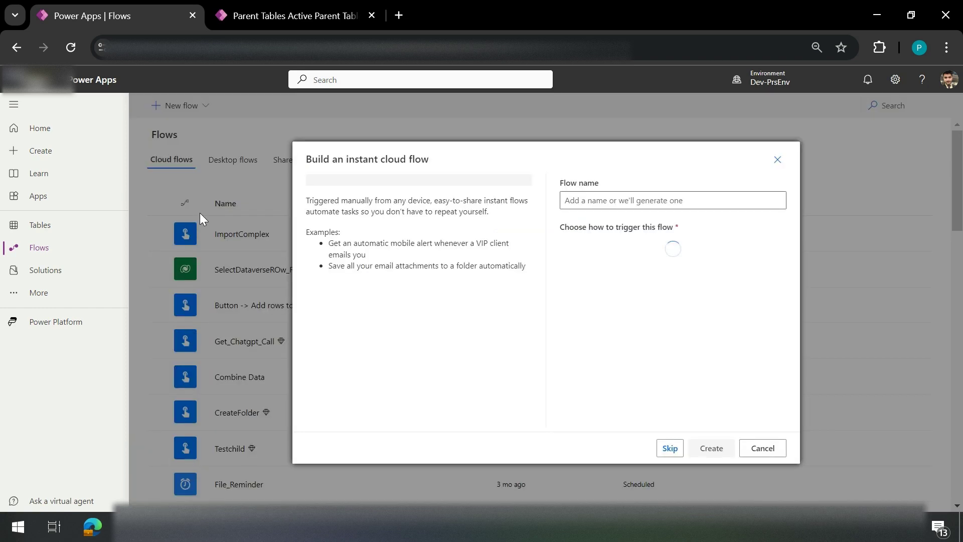
click(669, 200)
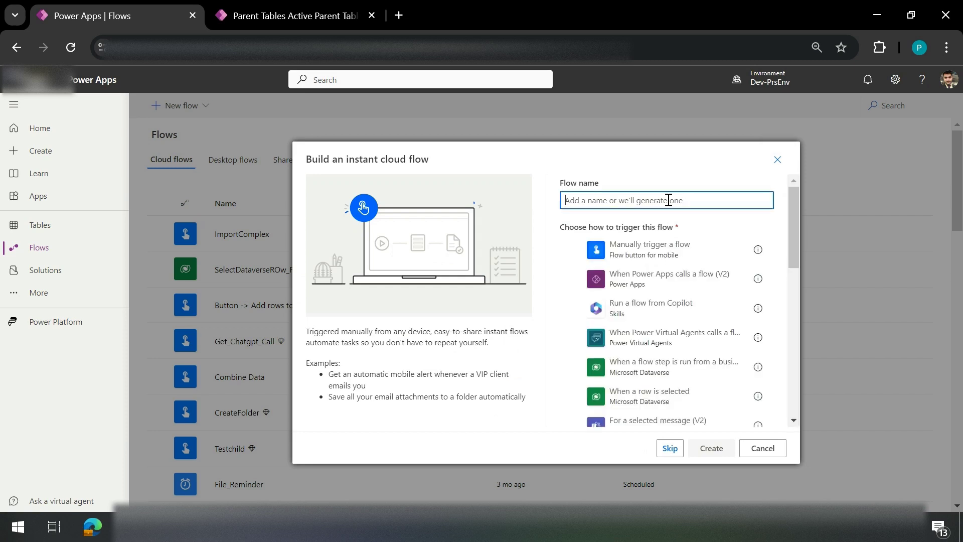
click(680, 404)
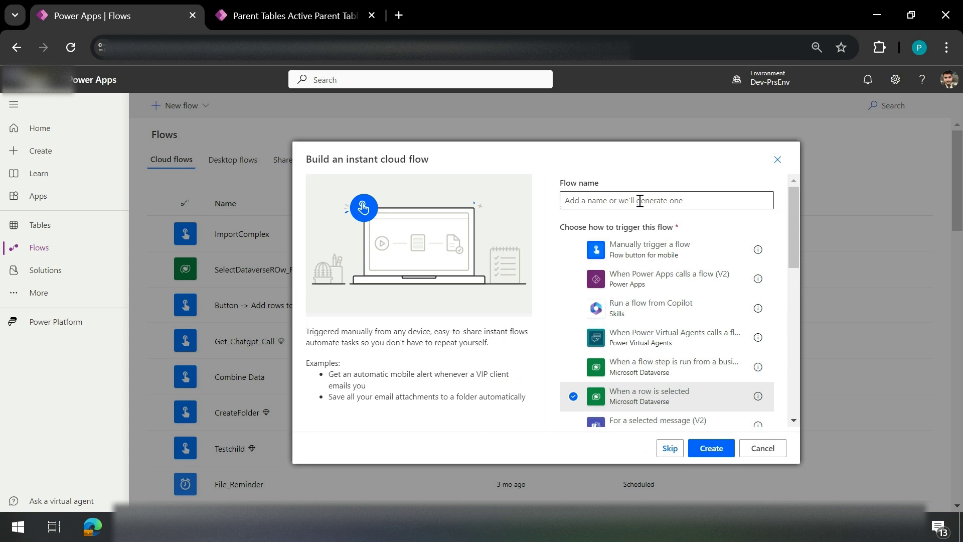
click(639, 202)
text(Crea)
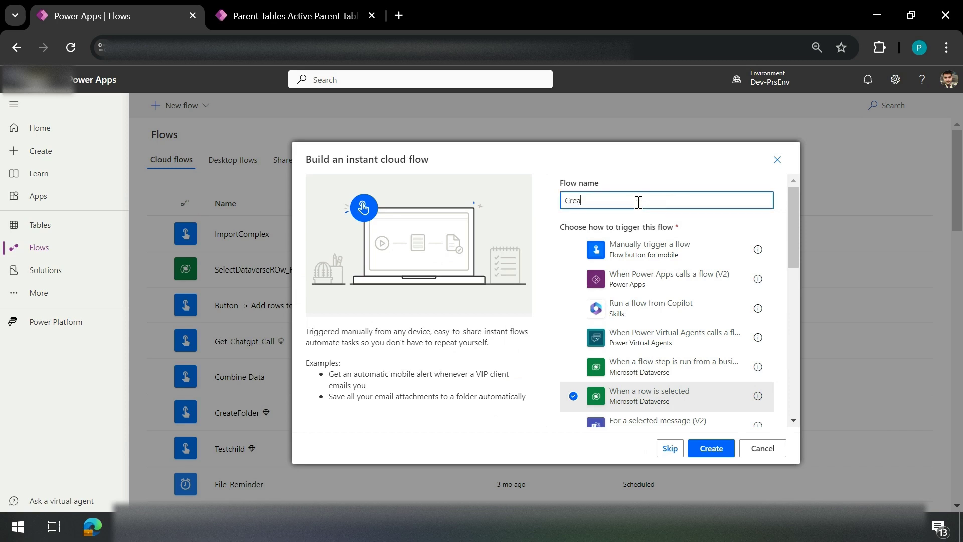
text(te Child)
click(712, 449)
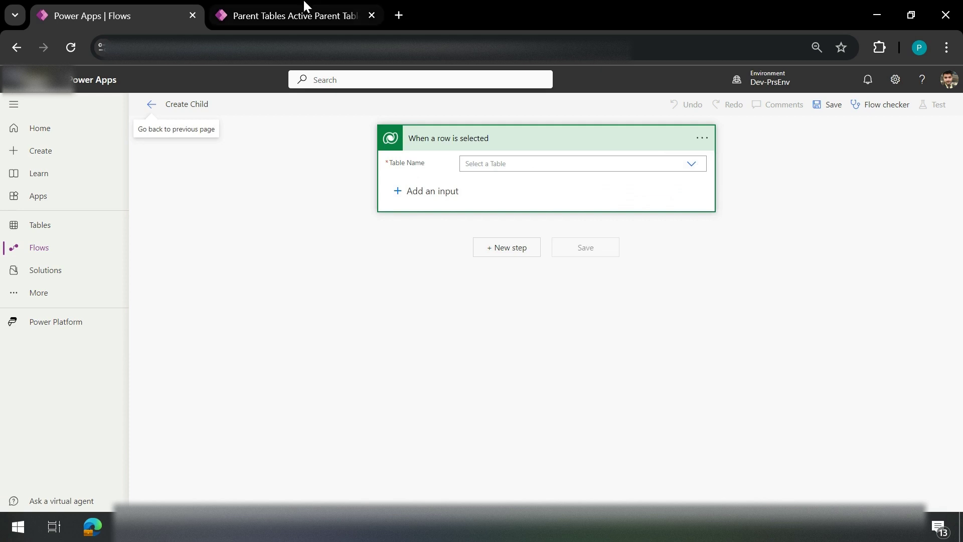
Step: Set the trigger's Table Name to Parent Tables, checking Parent 1 is still selected in the app
click(296, 16)
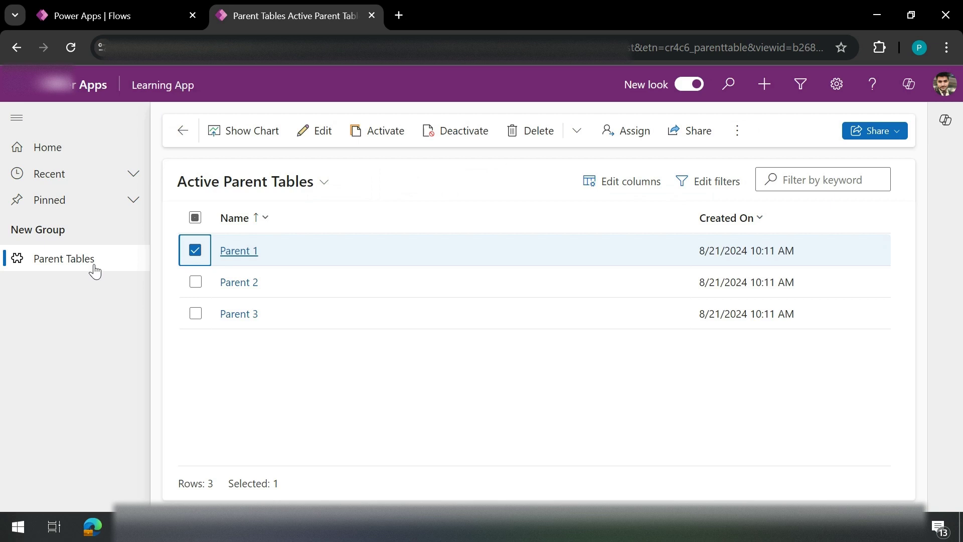
key(ctrl+shift+Tab)
click(516, 168)
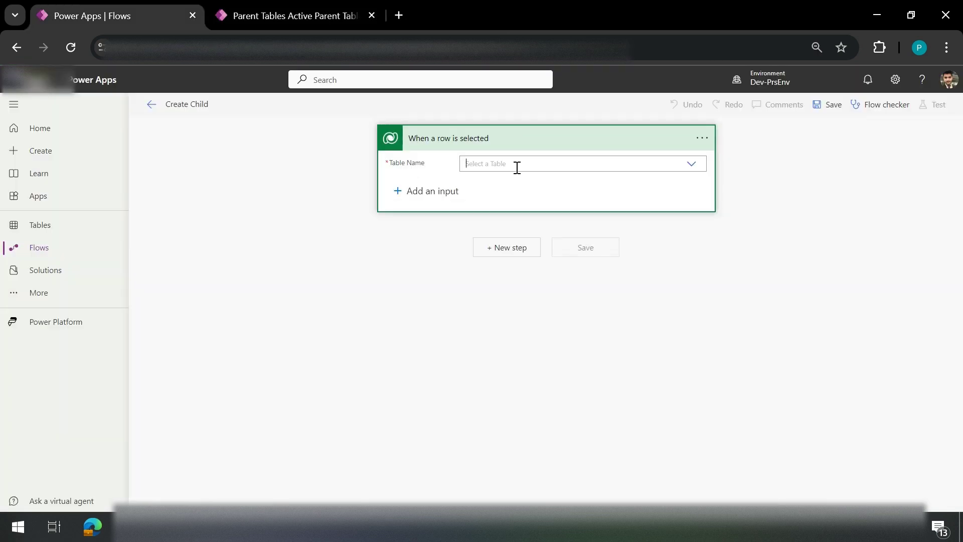
text(pare)
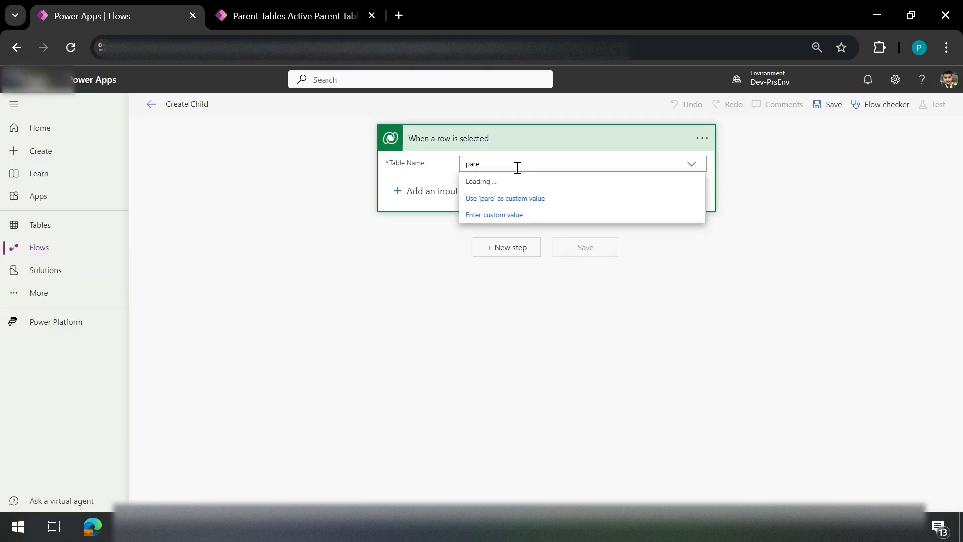
text(nt)
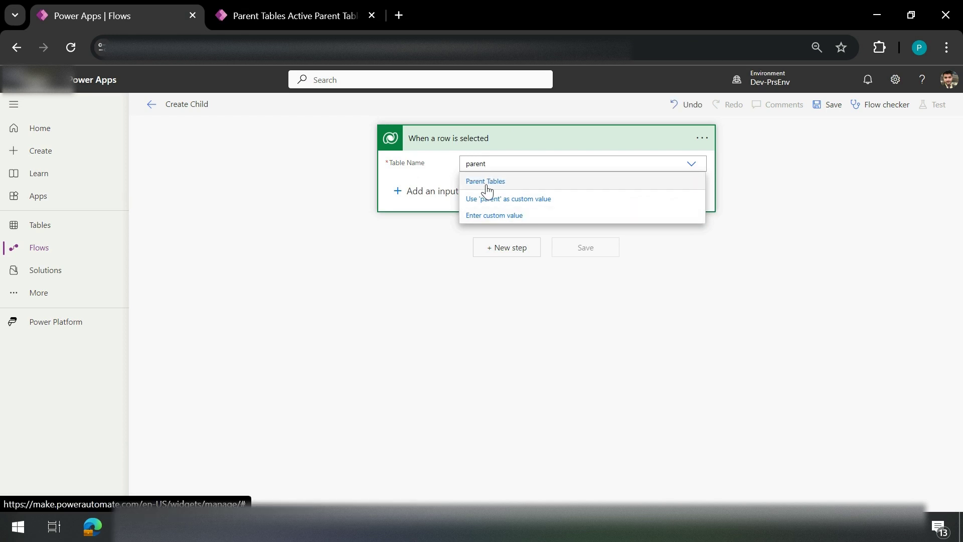
click(485, 183)
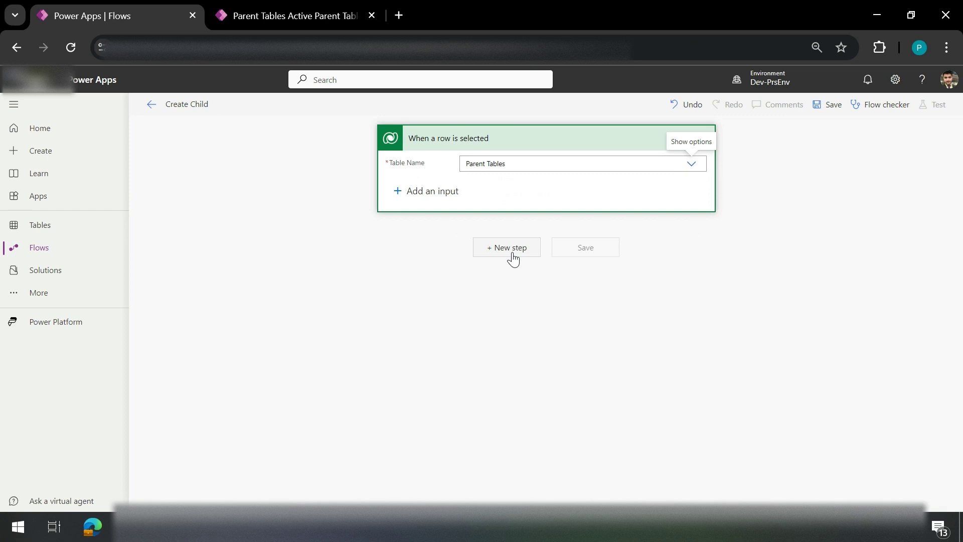
click(297, 2)
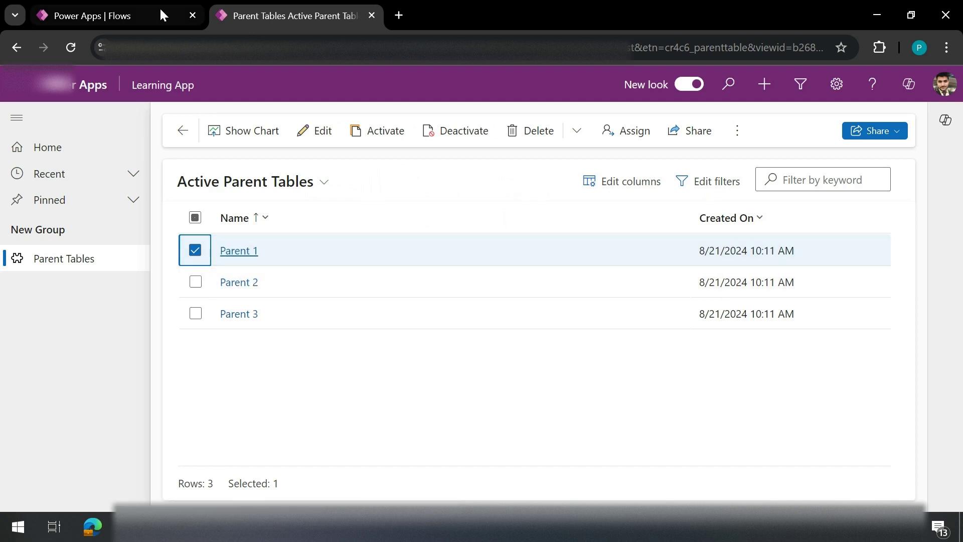
click(161, 15)
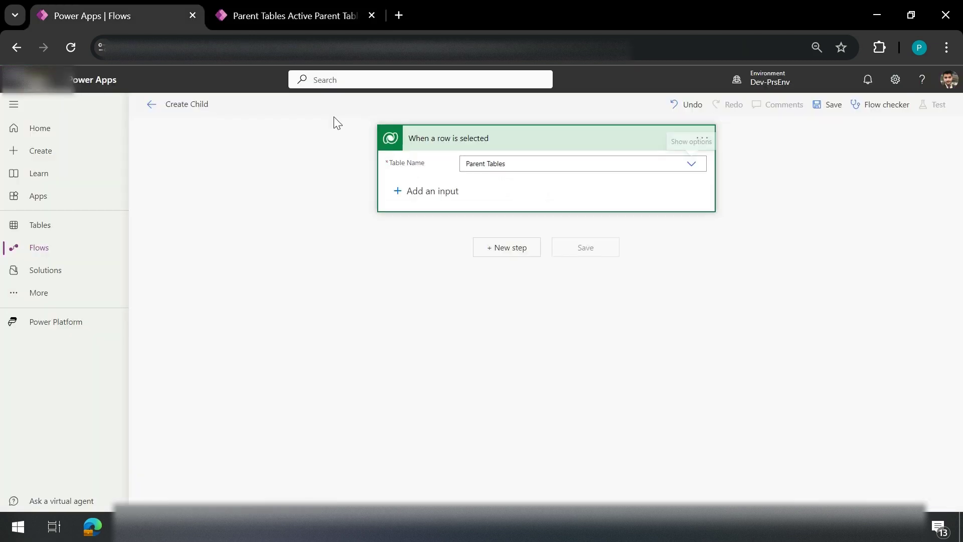
Step: Add a Microsoft Dataverse 'Add a new row' action after the trigger, glancing at Parent 1
click(504, 259)
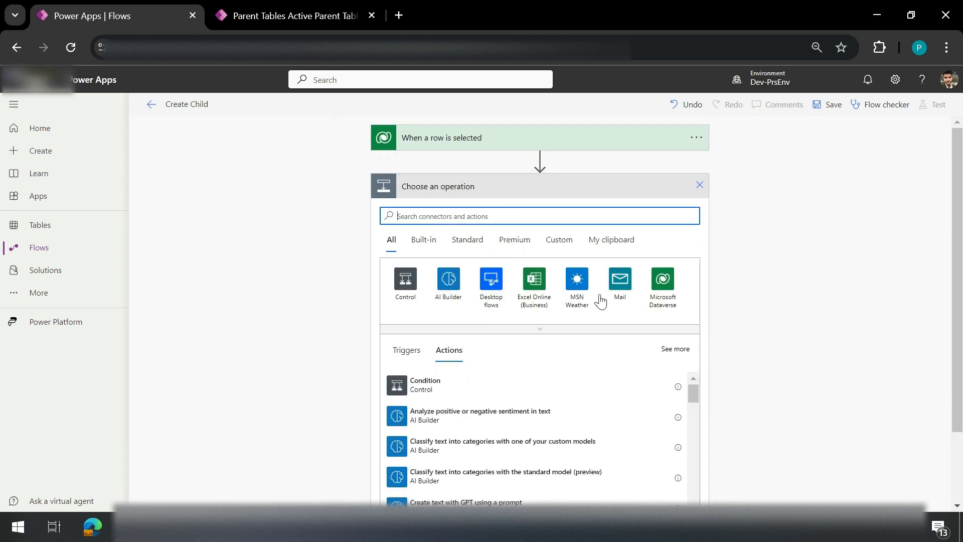
click(665, 279)
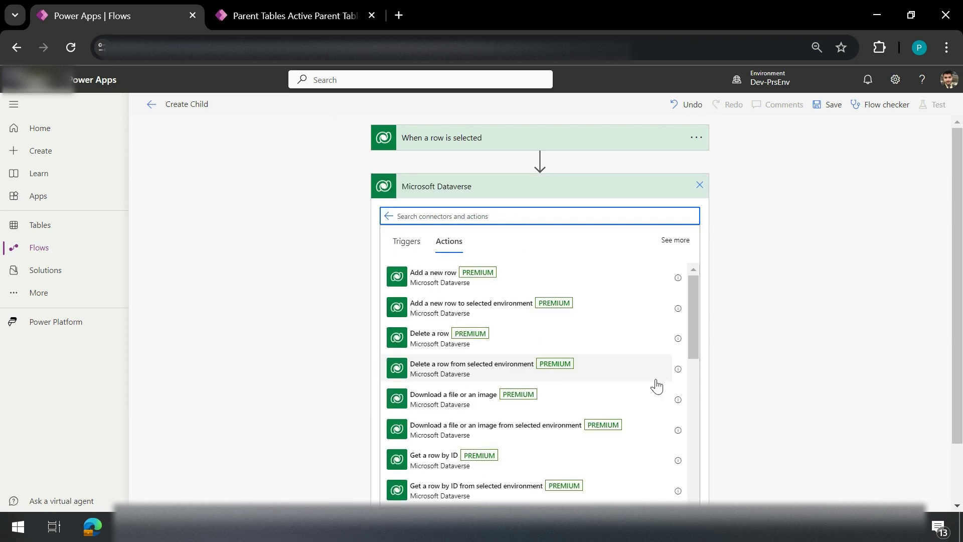
click(432, 289)
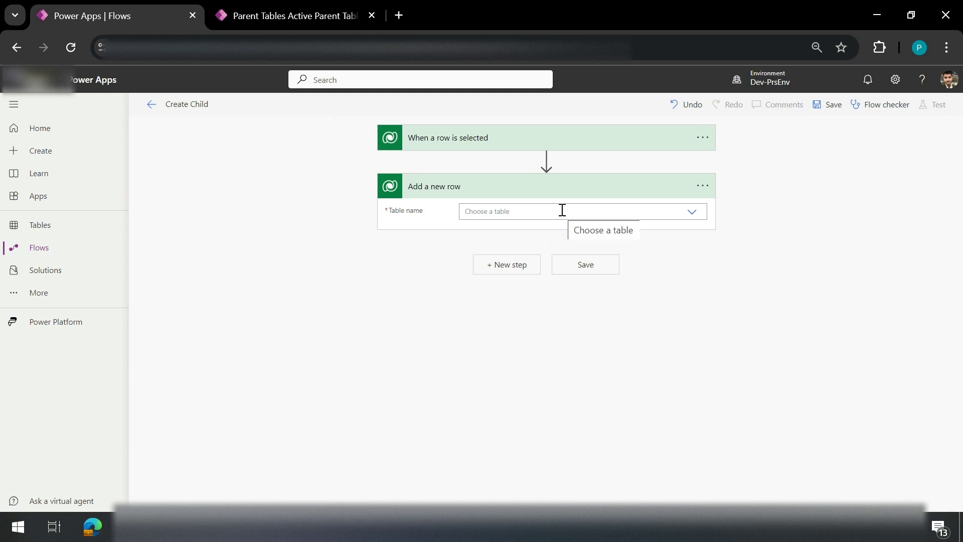
click(261, 7)
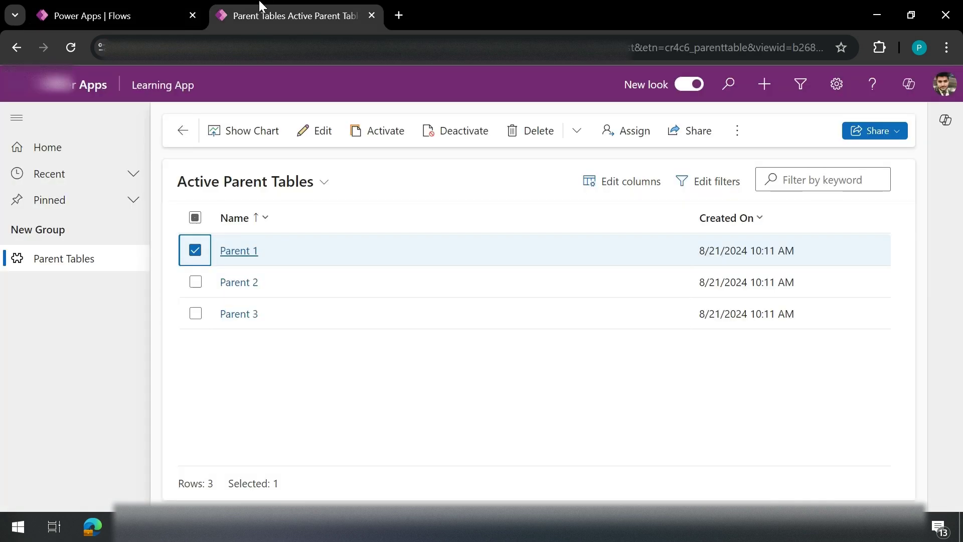
click(246, 253)
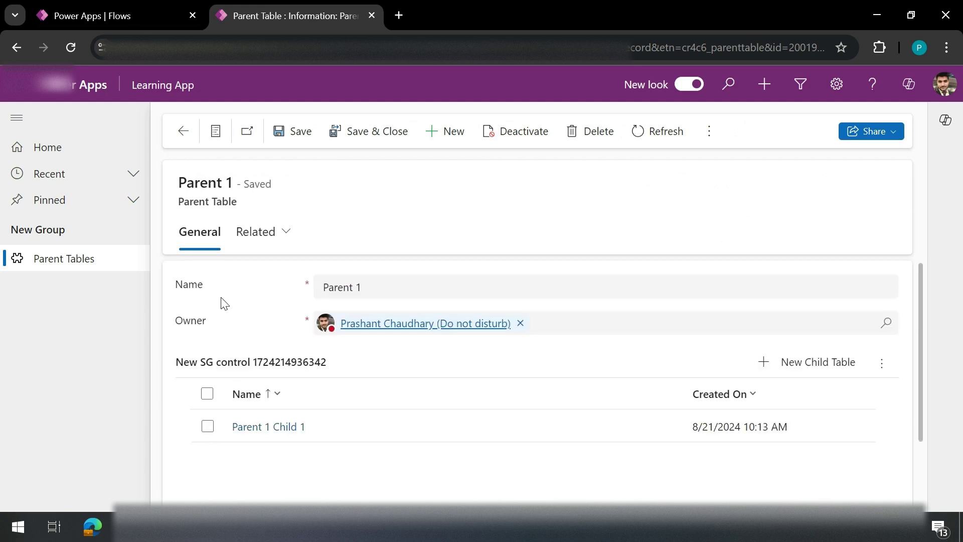
click(131, 12)
Step: Point the Add a new row action at Child Tables and reveal its advanced options
click(520, 215)
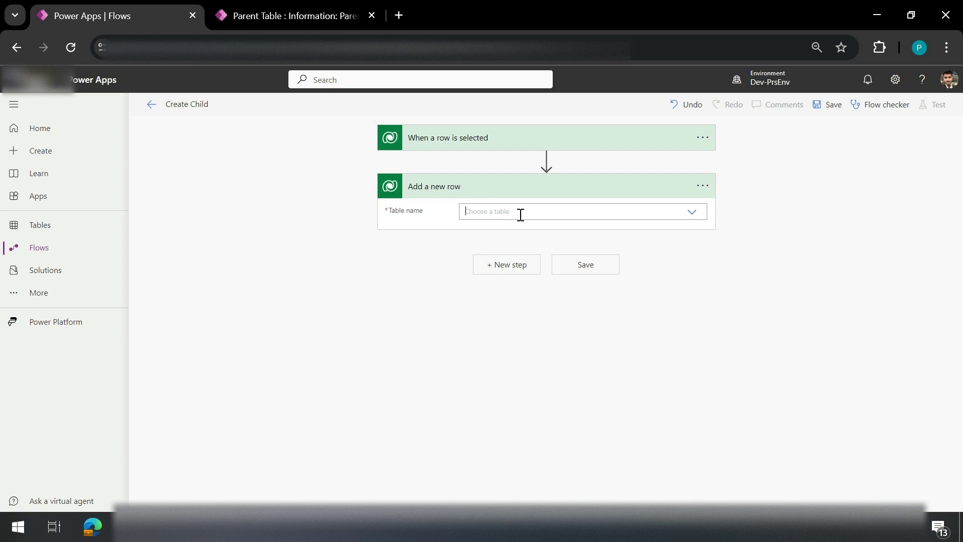
text(ch)
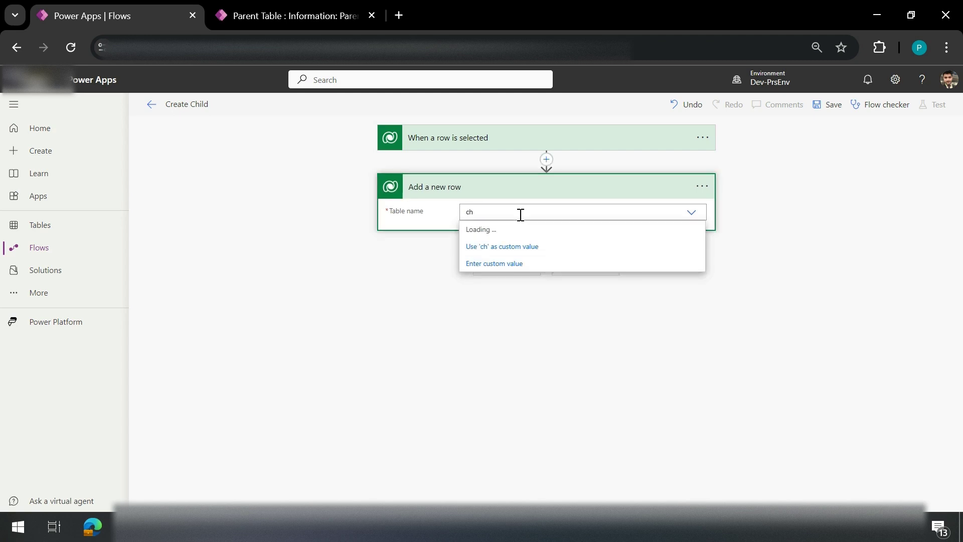
text(ild)
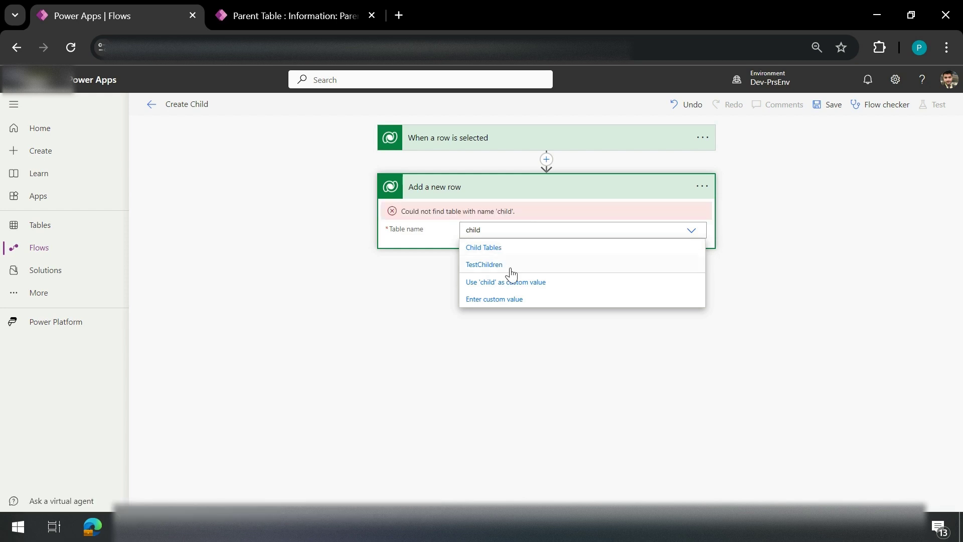
click(483, 247)
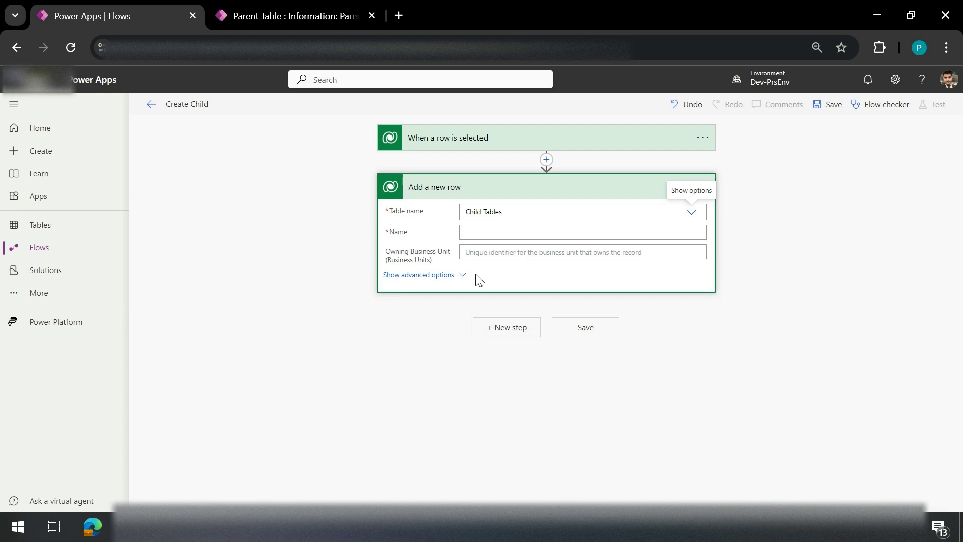
click(462, 276)
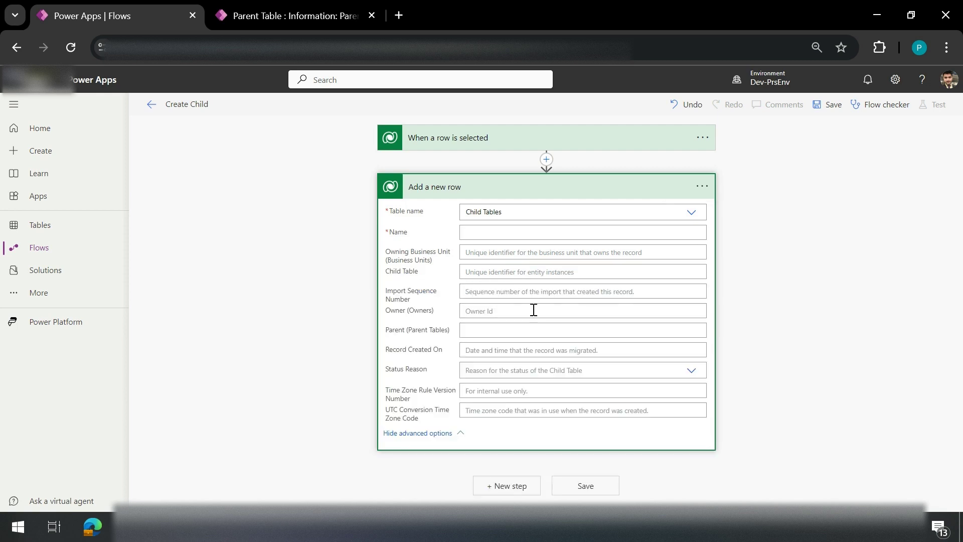
click(486, 233)
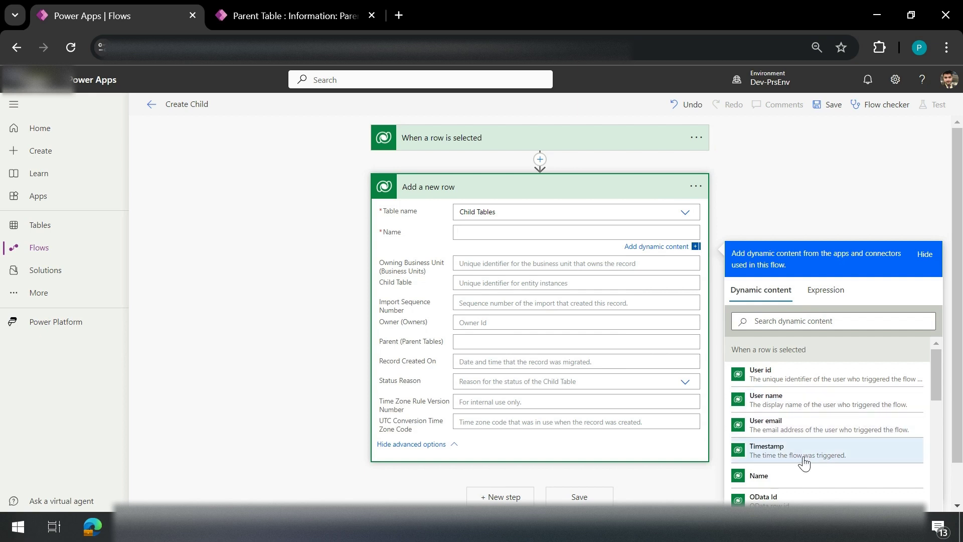
Step: Fill Name with the trigger's Name dynamic value followed by the text 'child'
scroll(804, 463, down, 5)
scroll(784, 355, up, 3)
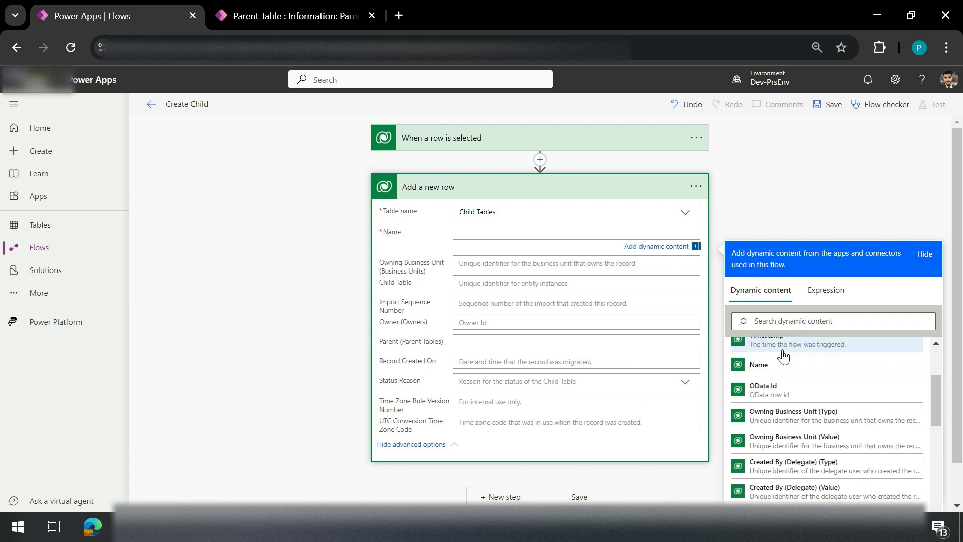
click(783, 365)
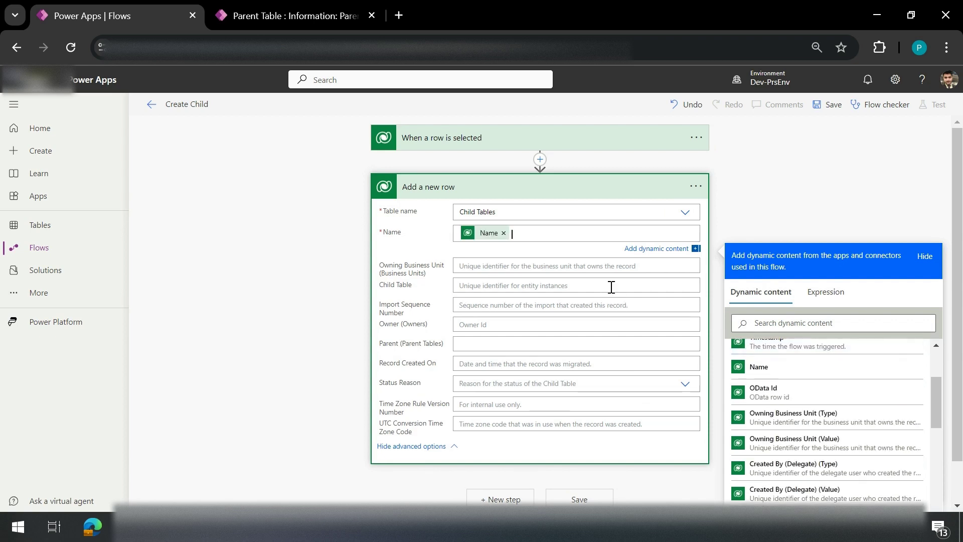
text(ci)
key(BackSpace)
text(hild)
Step: Append a utcNow() expression and wrap 'child' in underscores to form '_child_'
click(823, 302)
text(u)
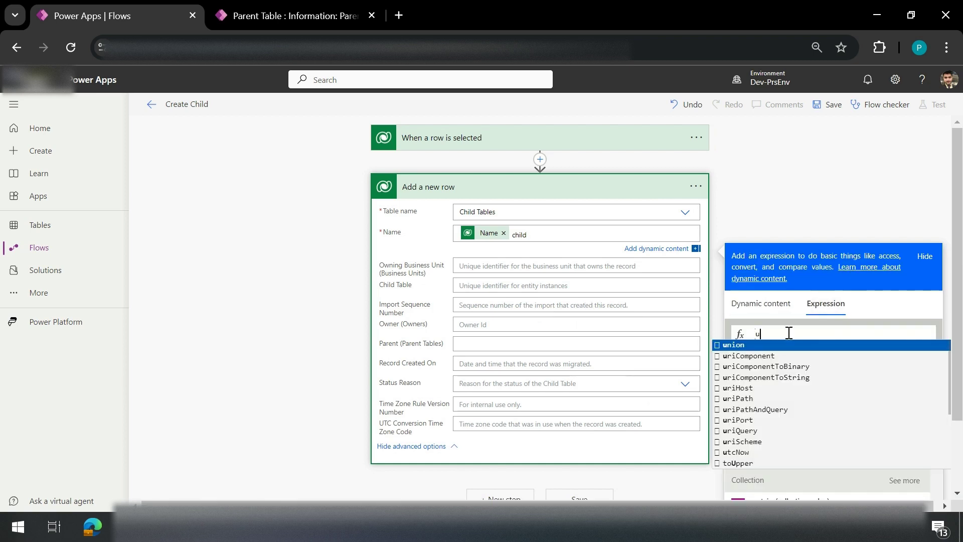
text(t)
click(774, 348)
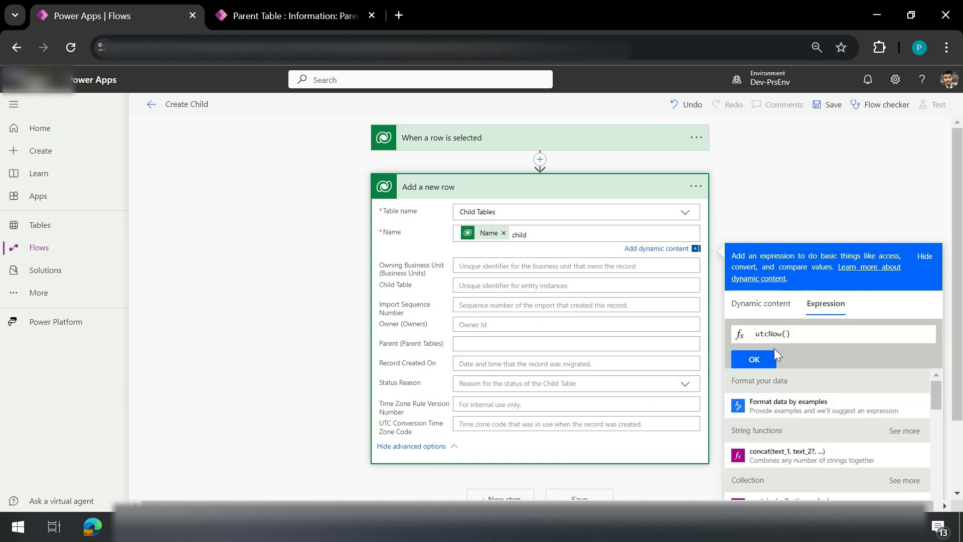
click(755, 360)
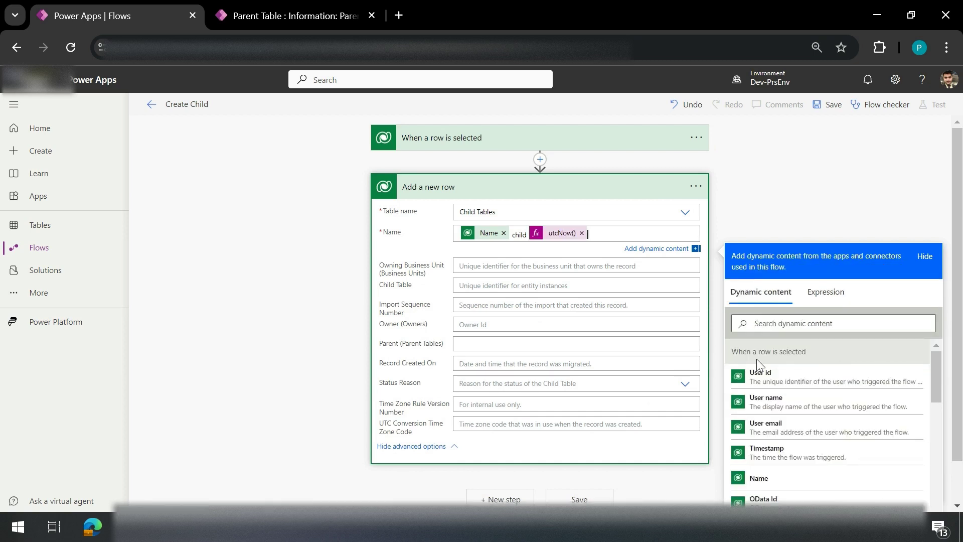
click(528, 235)
text(_)
key(Left)
key(Left)
key(Left)
key(Left)
key(Left)
key(Left)
text(_)
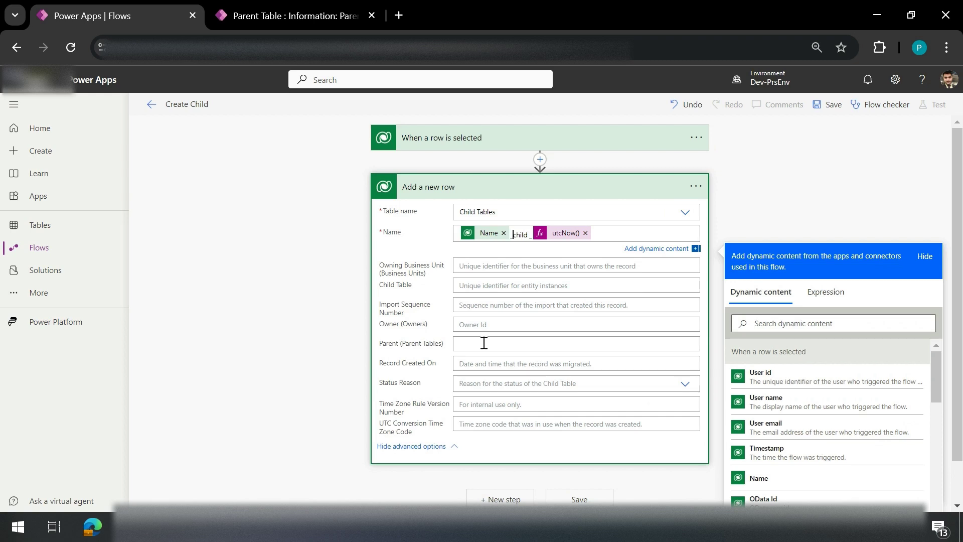
click(465, 346)
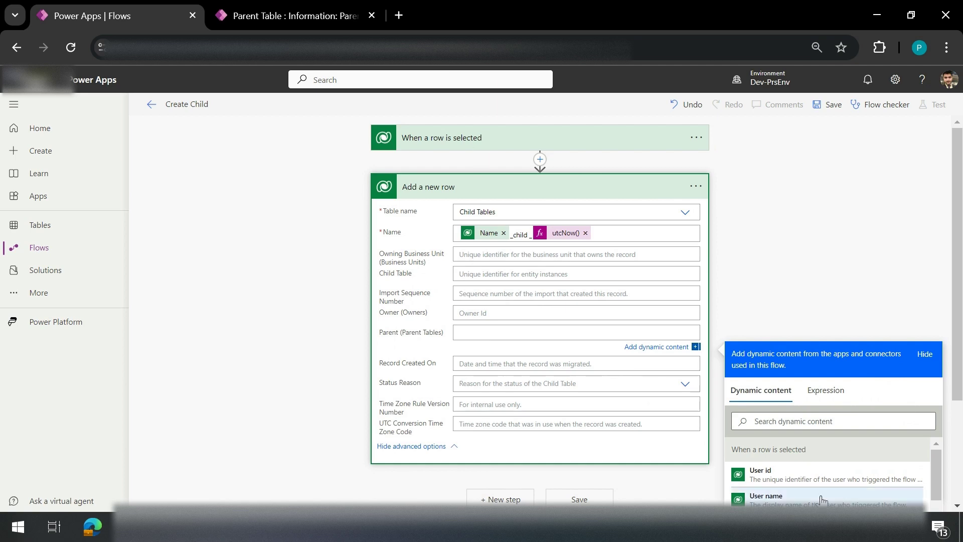
Step: Set Parent (Parent Tables) to the trigger's Parent Table value and save the flow
scroll(916, 362, down, 2)
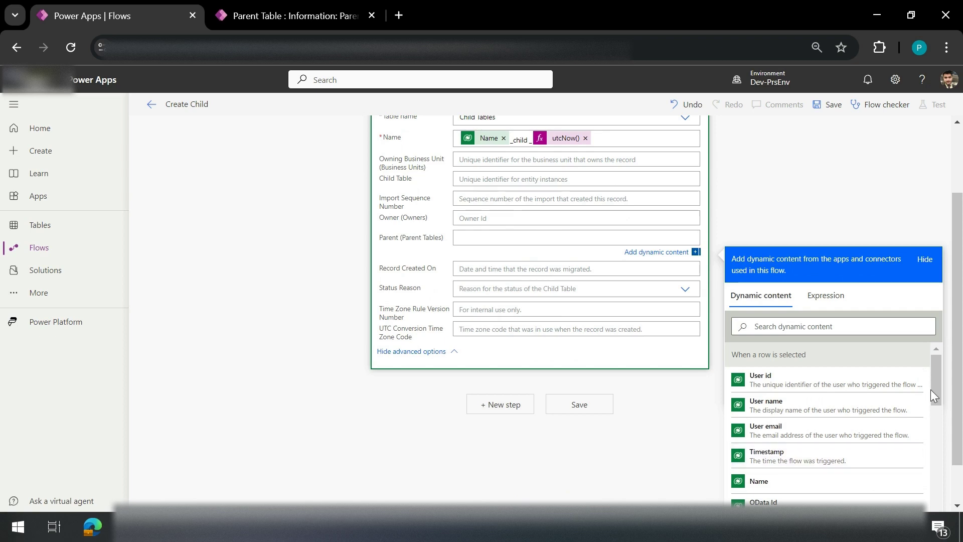
click(849, 326)
text(pare)
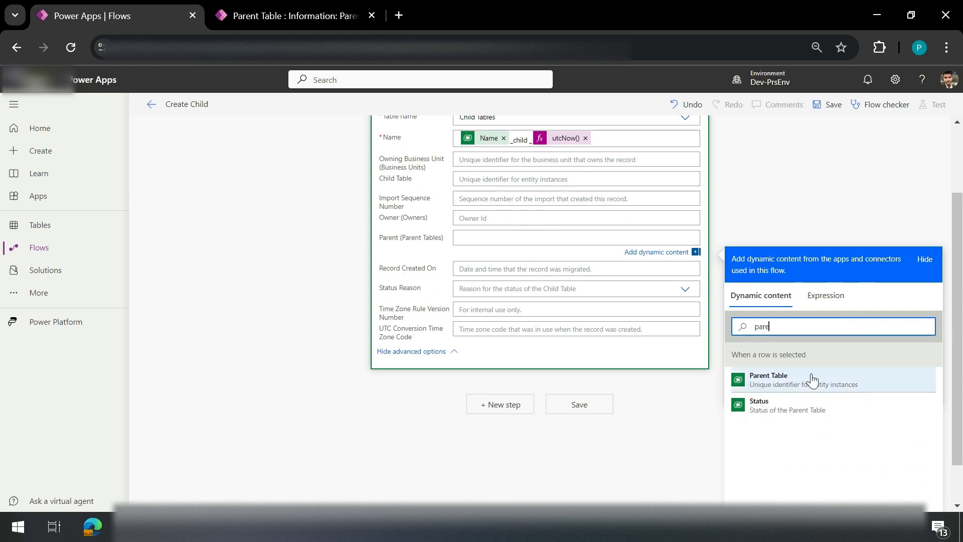
click(813, 380)
scroll(764, 221, up, 2)
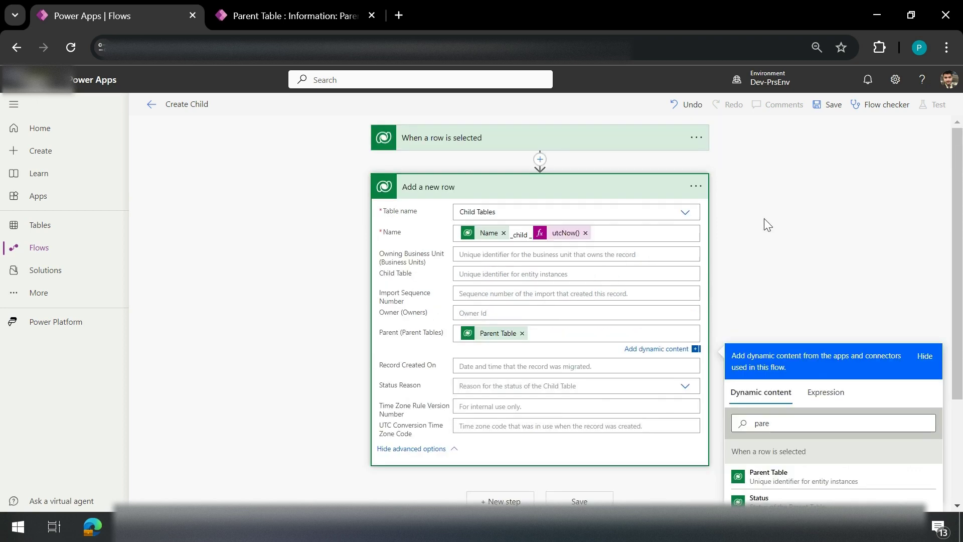
click(833, 108)
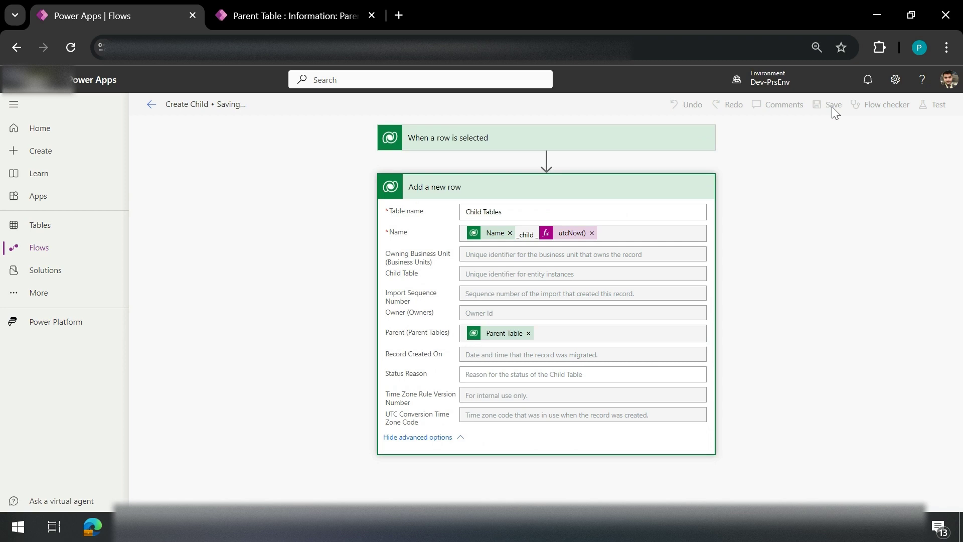
click(505, 140)
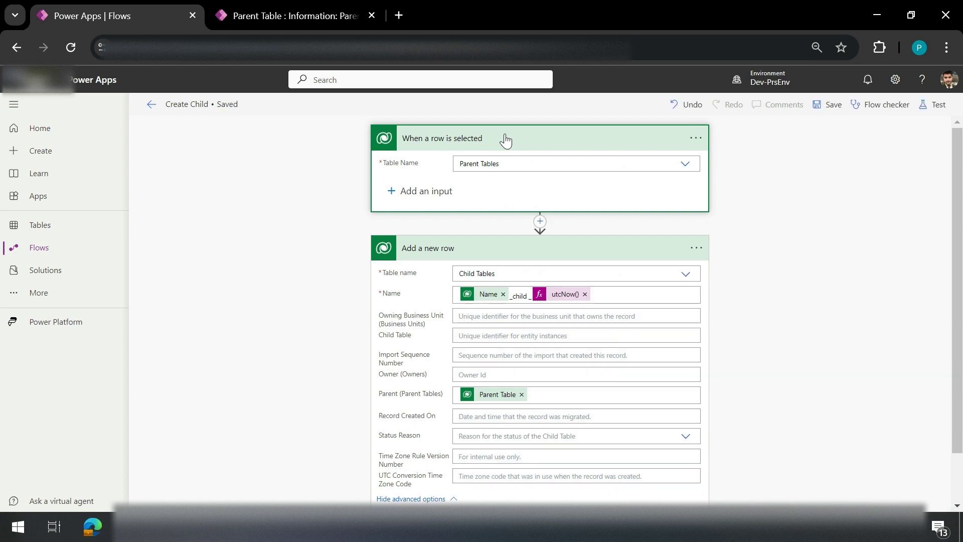
Step: Confirm Create Child is listed under the Flow command for Parent Tables in the Learning App
click(277, 15)
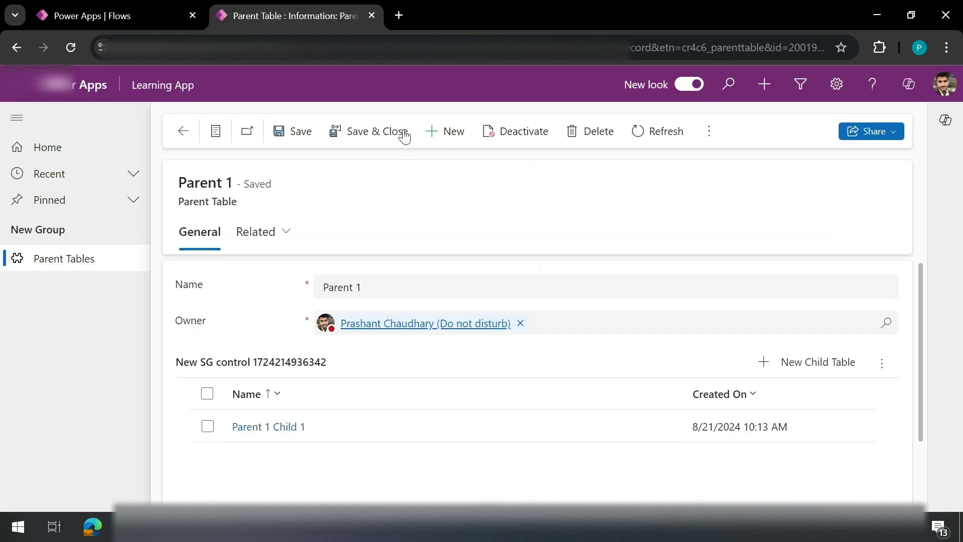
click(65, 259)
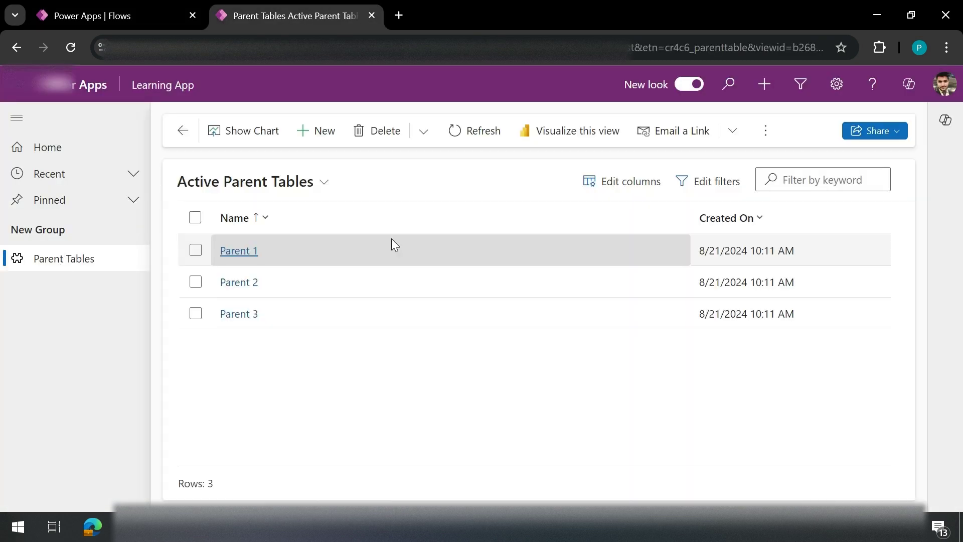
click(768, 137)
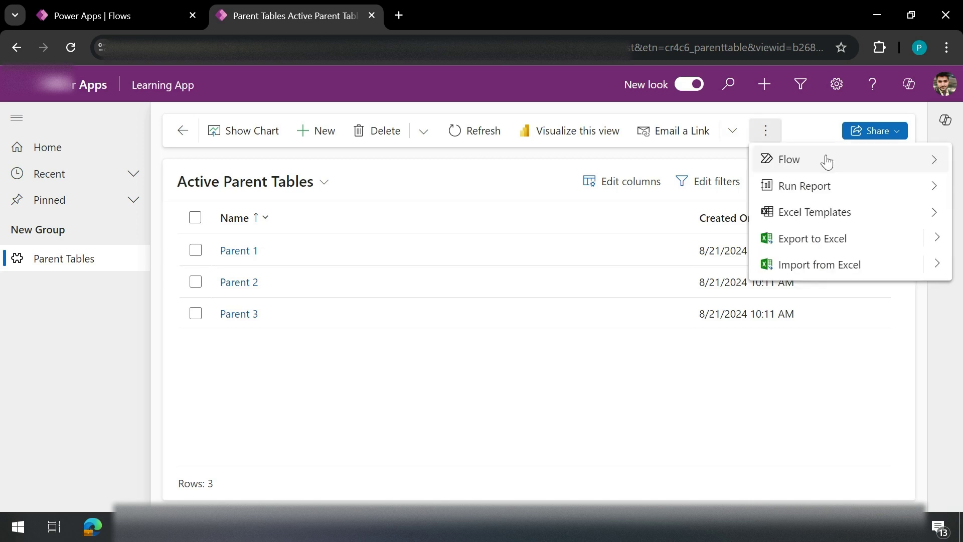
click(936, 161)
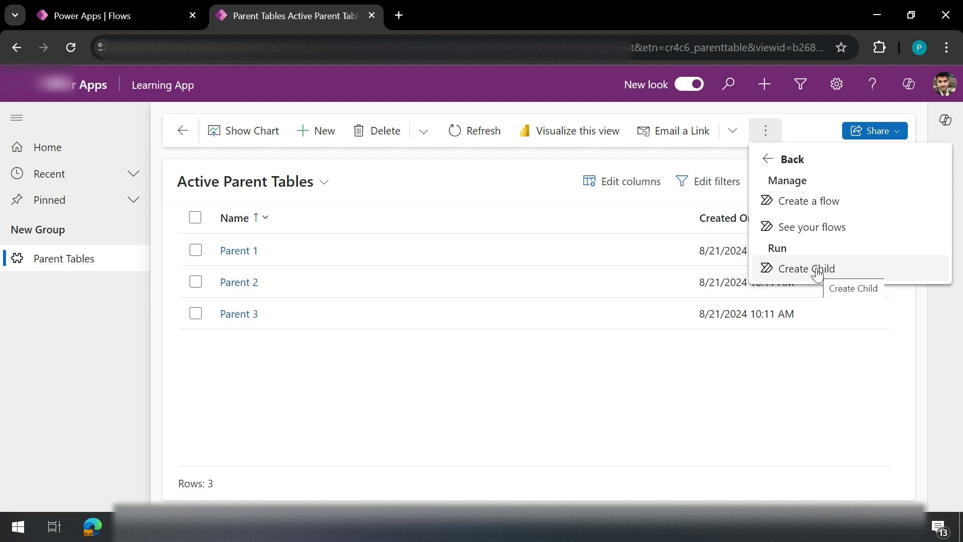
click(184, 7)
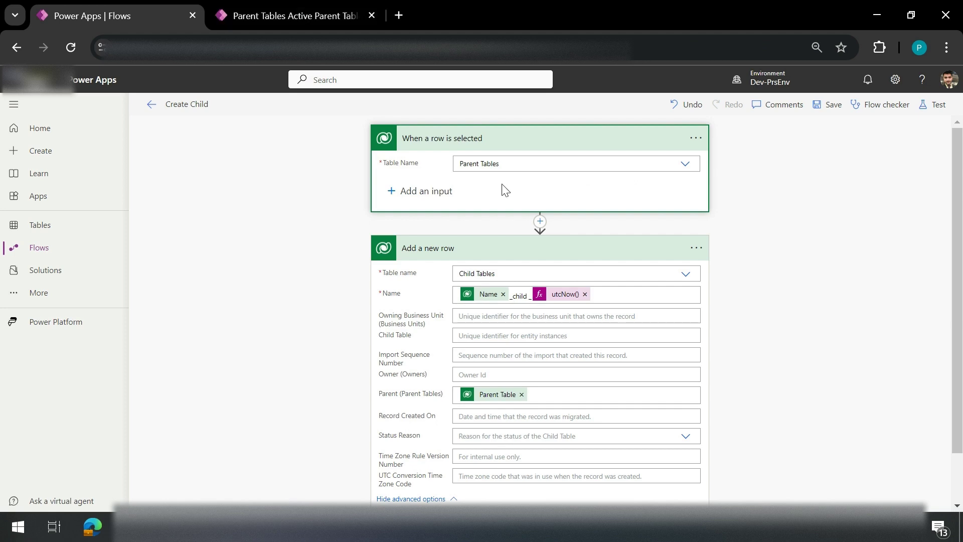
Step: Open Parent 1 from the Active Parent Tables list and review its single existing child
click(297, 7)
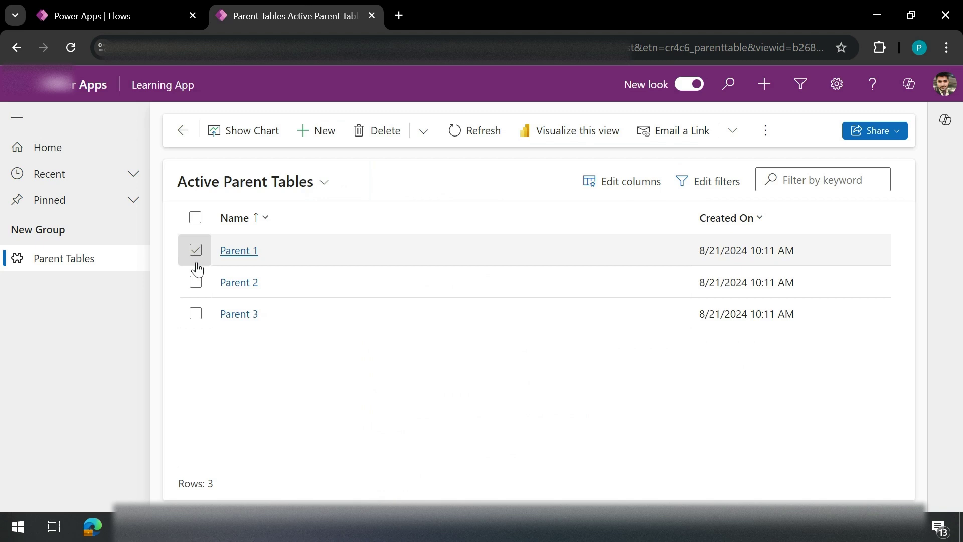
click(239, 251)
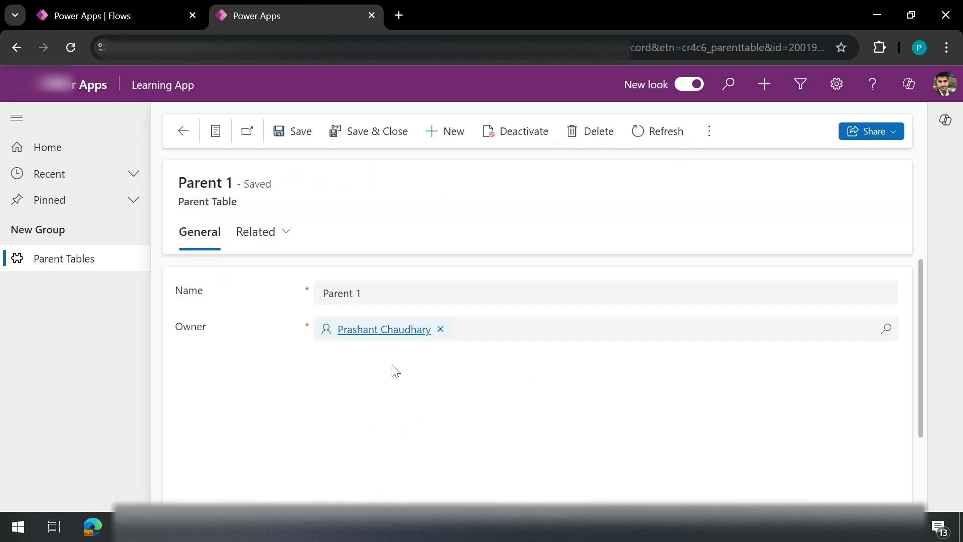
scroll(393, 370, down, 2)
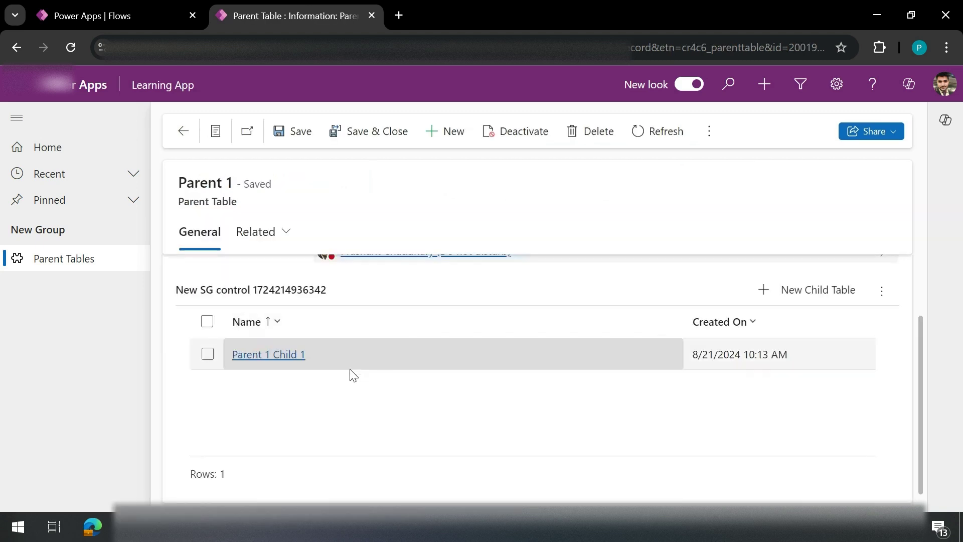
scroll(353, 376, up, 2)
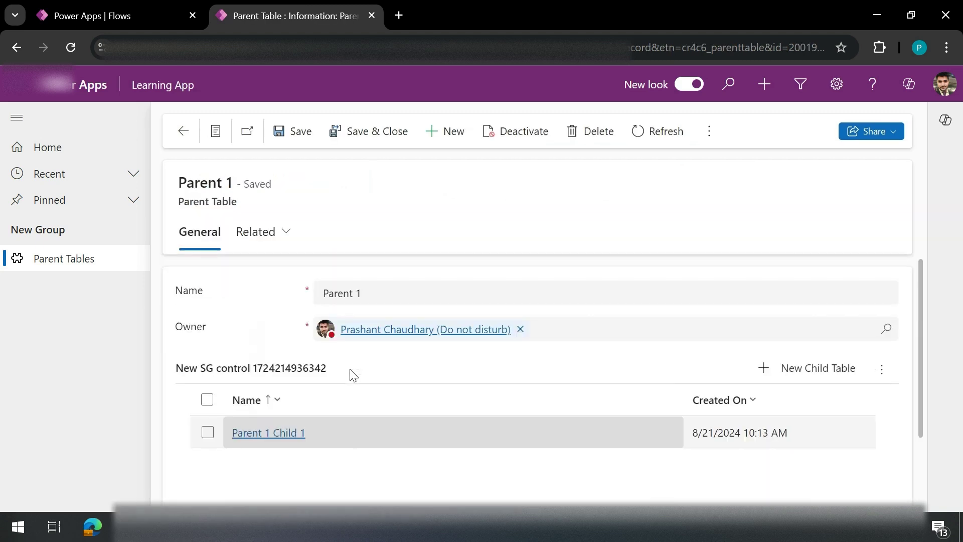
Step: Back on the list, select the Parent 1 row and open its more-commands menu
click(184, 132)
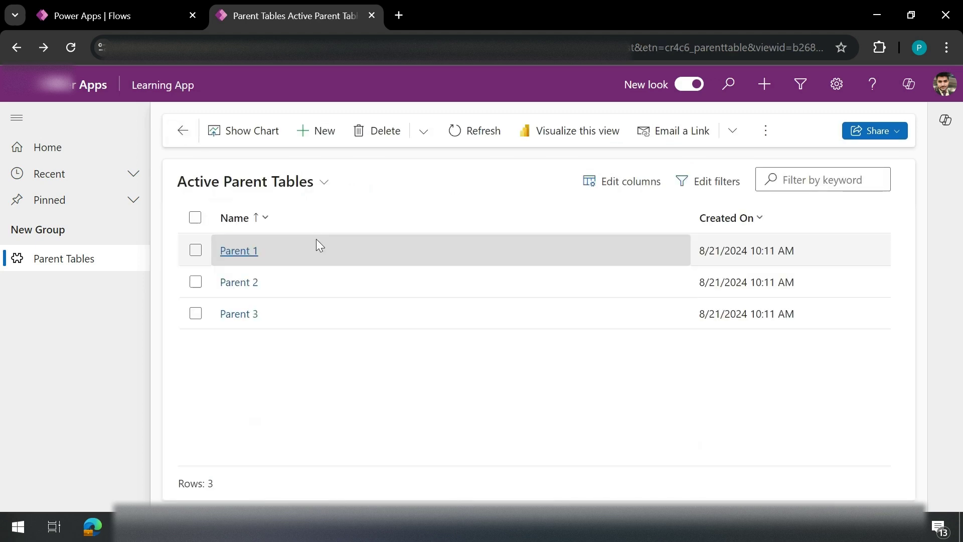
click(195, 251)
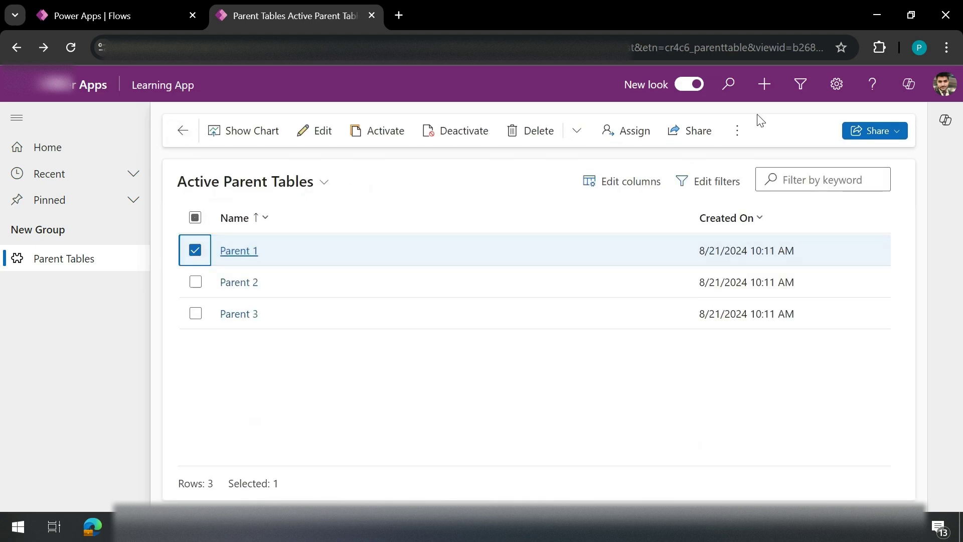
click(738, 131)
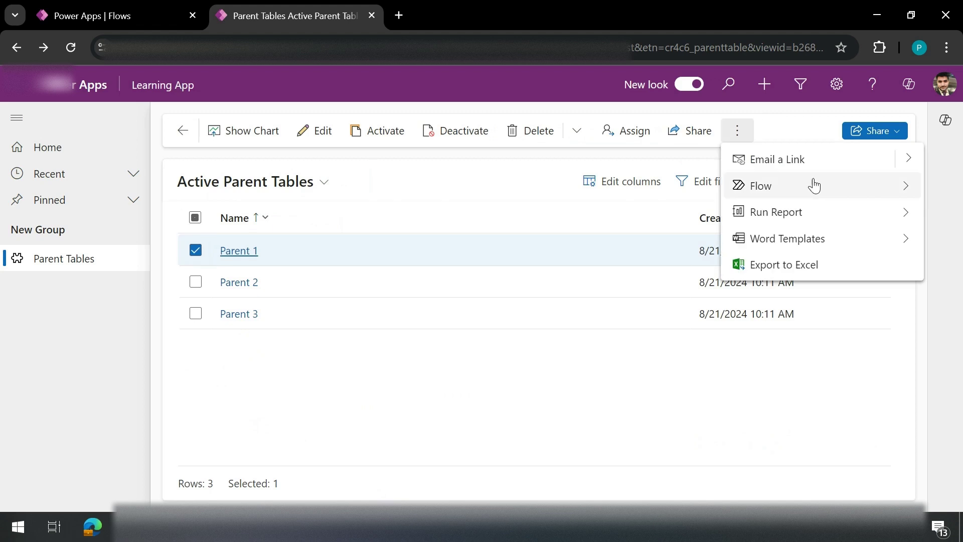
Step: Run the Create Child flow on Parent 1 and dismiss the run-started confirmation
click(908, 189)
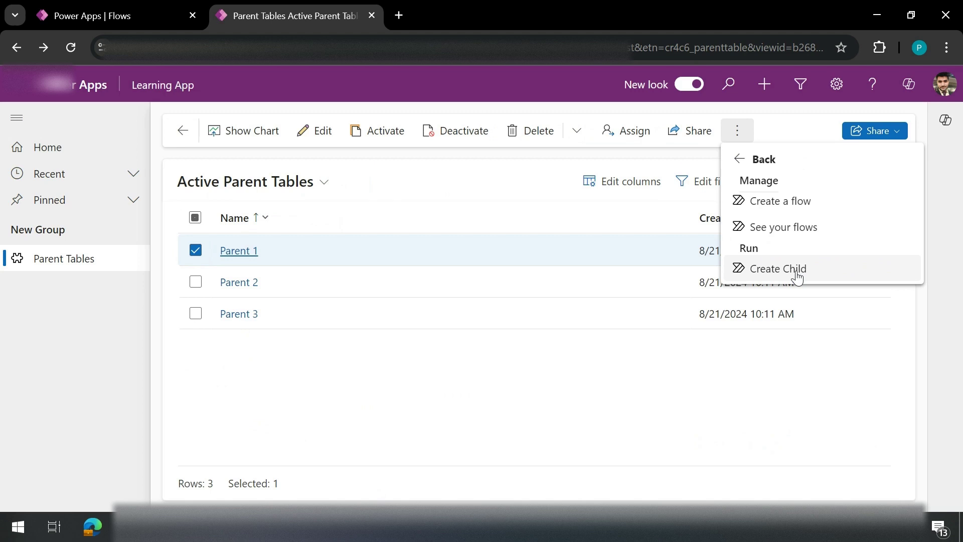
click(797, 275)
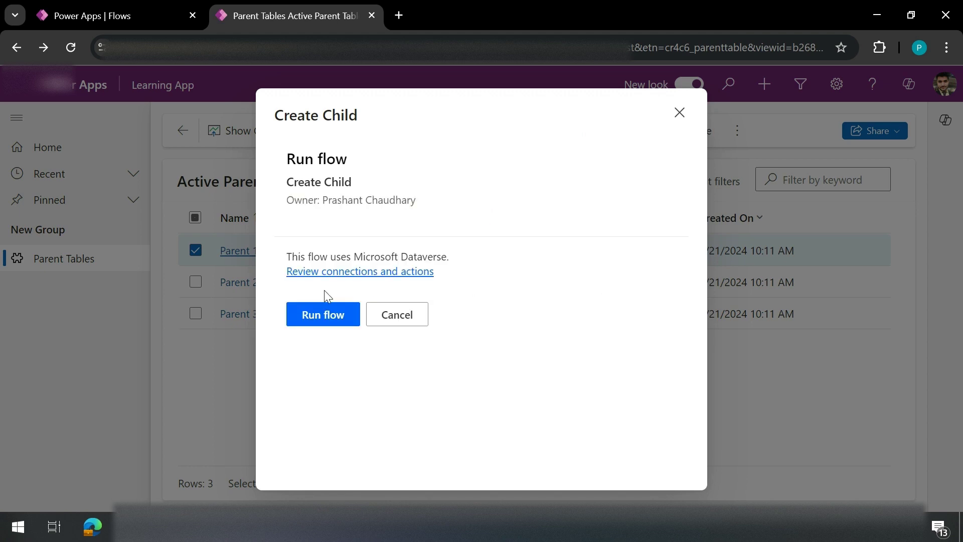
click(323, 313)
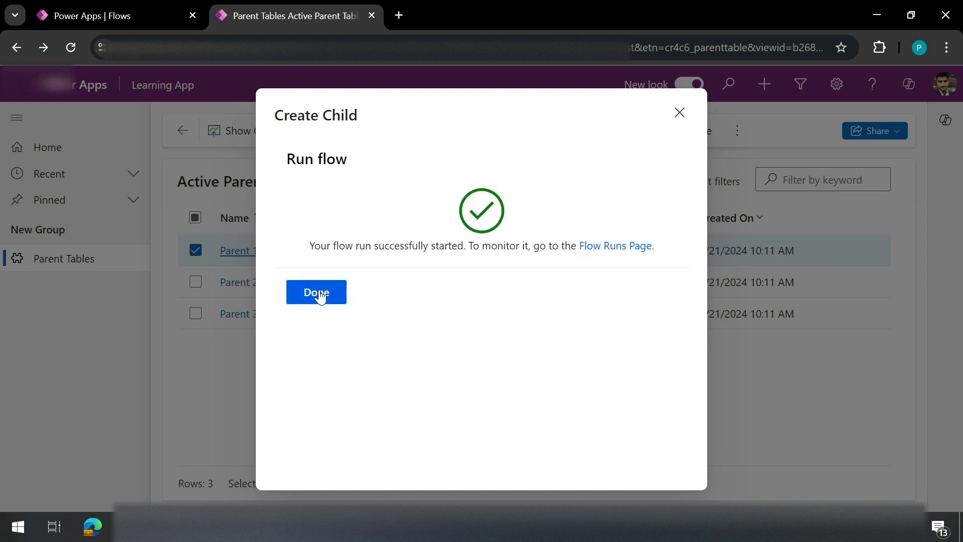
click(318, 294)
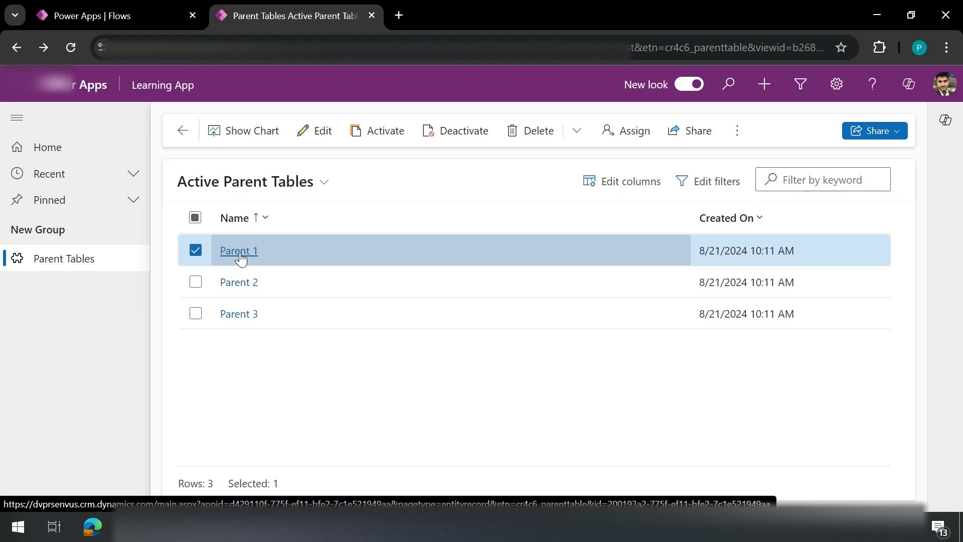
Step: Reload Parent 1's record to confirm it still shows only Parent 1 Child 1, then return to the flow editor
click(240, 250)
scroll(444, 352, down, 3)
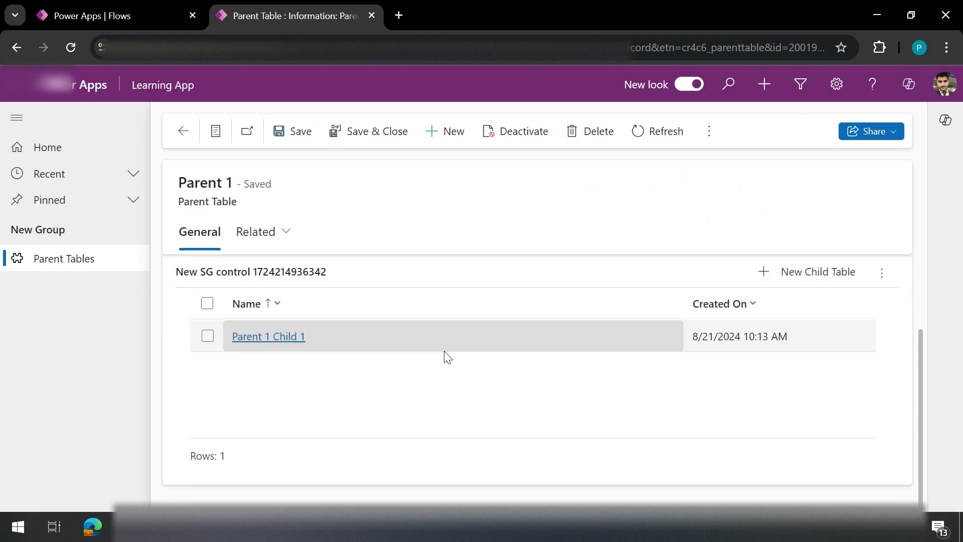
scroll(457, 357, up, 1)
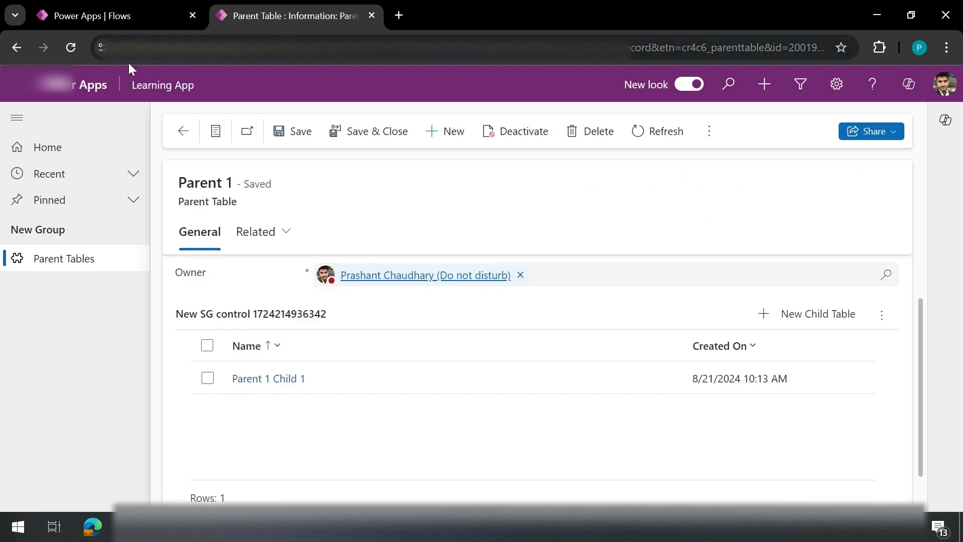
click(70, 49)
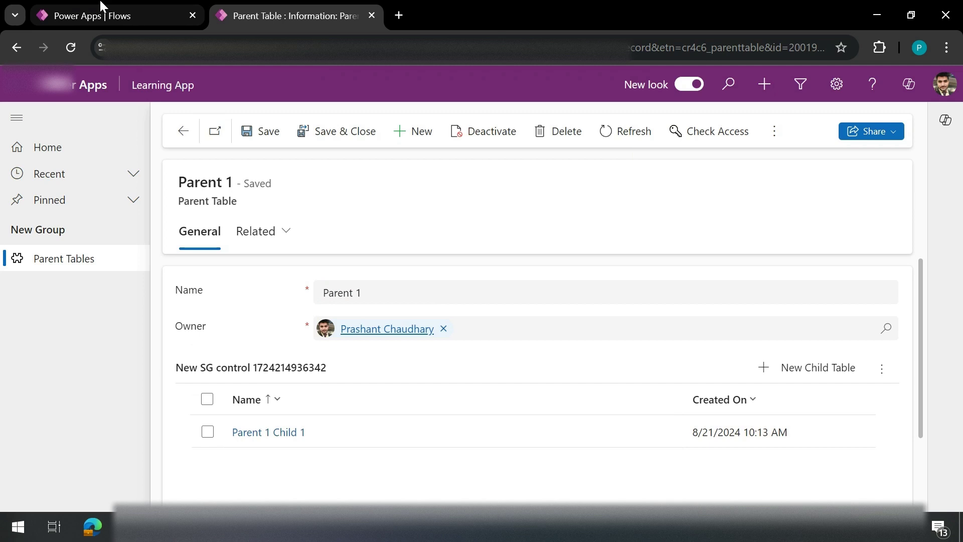
click(115, 15)
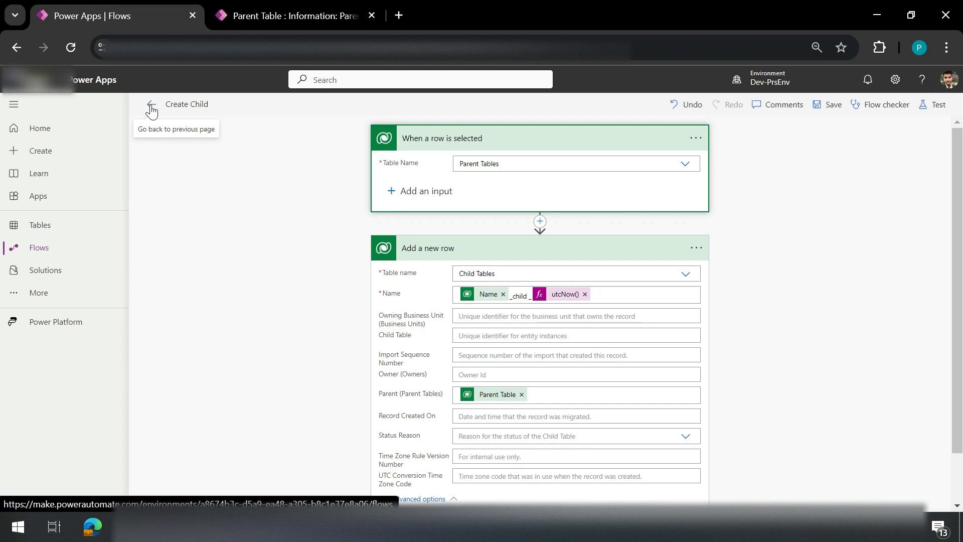
Step: From the Flows list, open Create Child's details and its failed Aug 21, 10:40 AM run
click(151, 108)
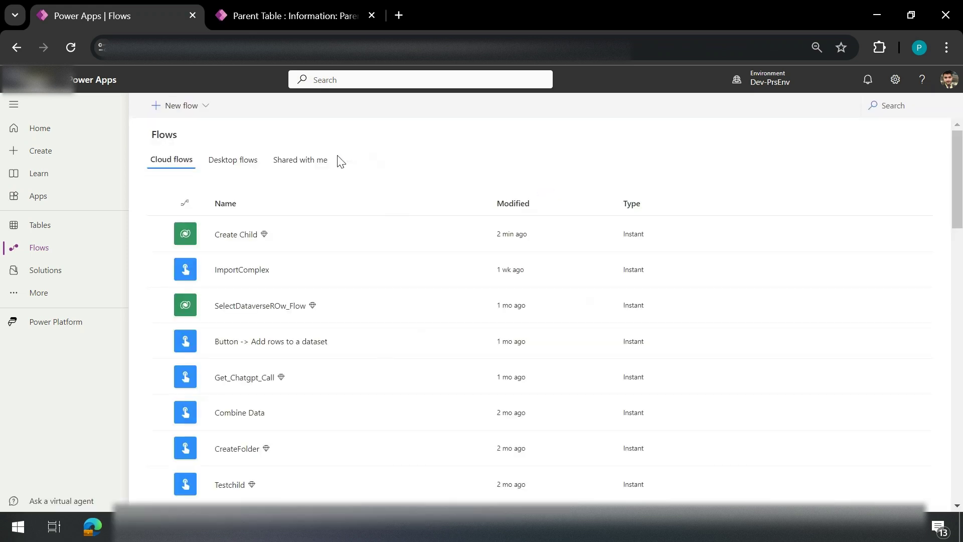
click(232, 240)
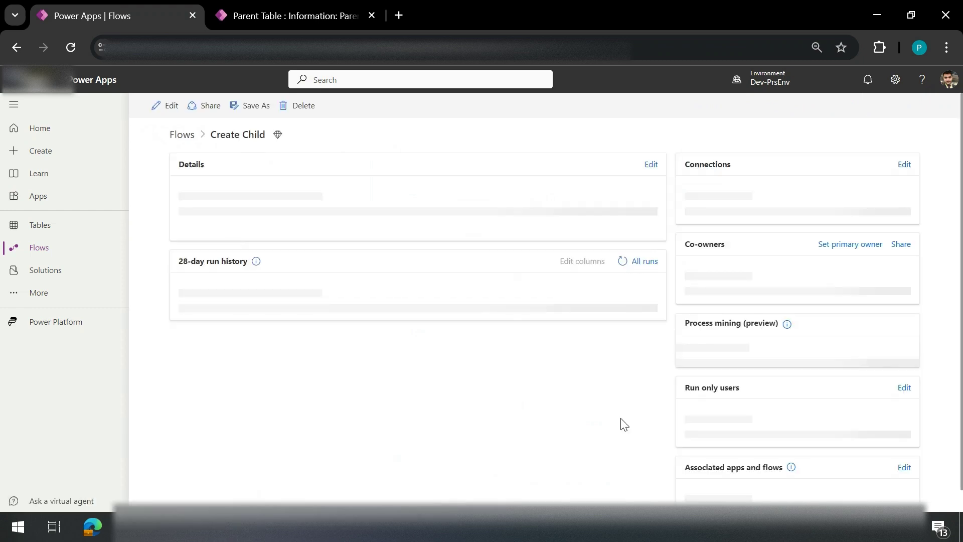
scroll(624, 424, down, 1)
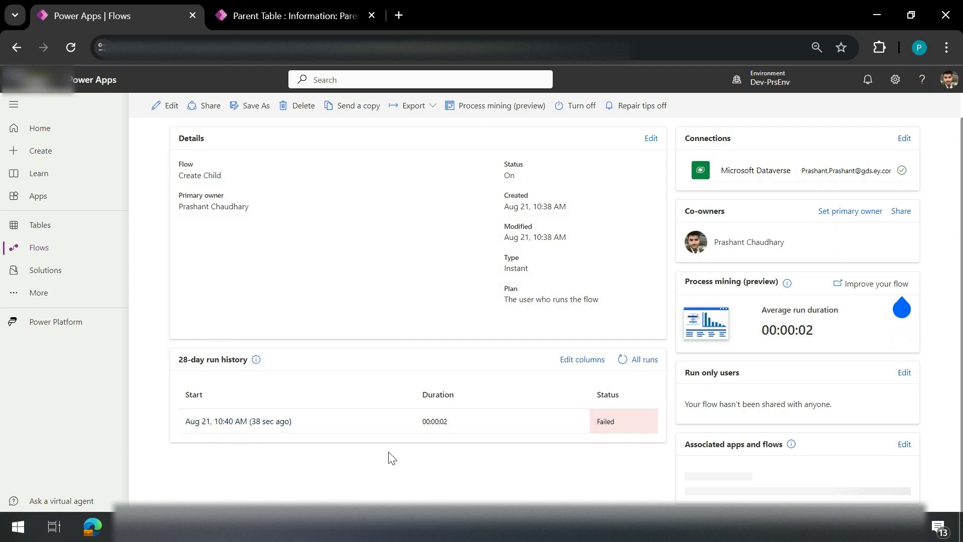
scroll(290, 229, up, 1)
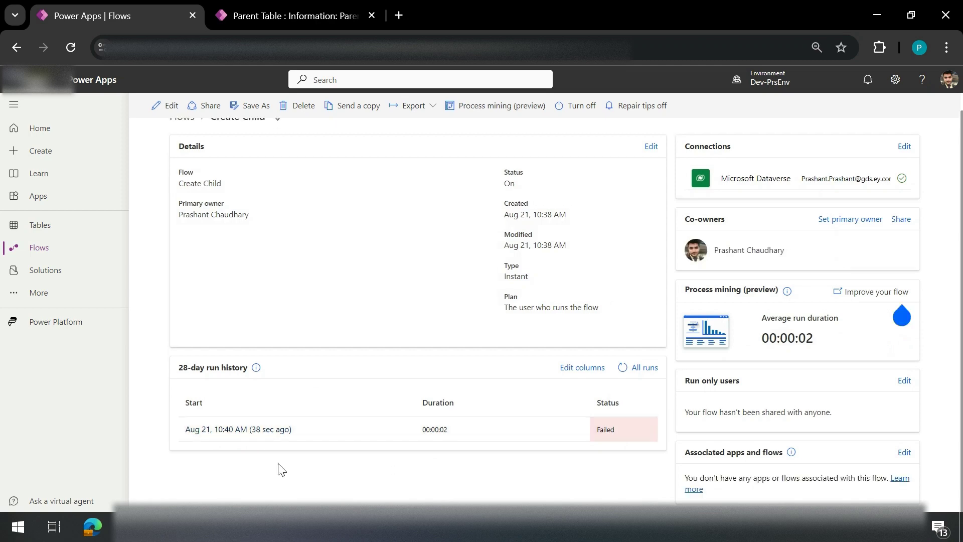
click(248, 430)
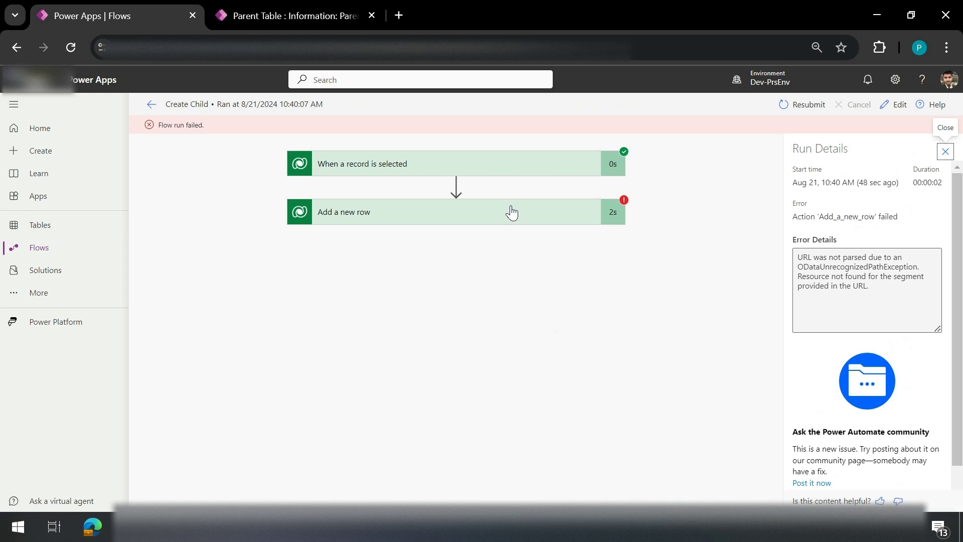
Step: Expand the failed Add a new row step and read its 0x80060888 resource-not-found error output
click(512, 213)
scroll(548, 384, down, 2)
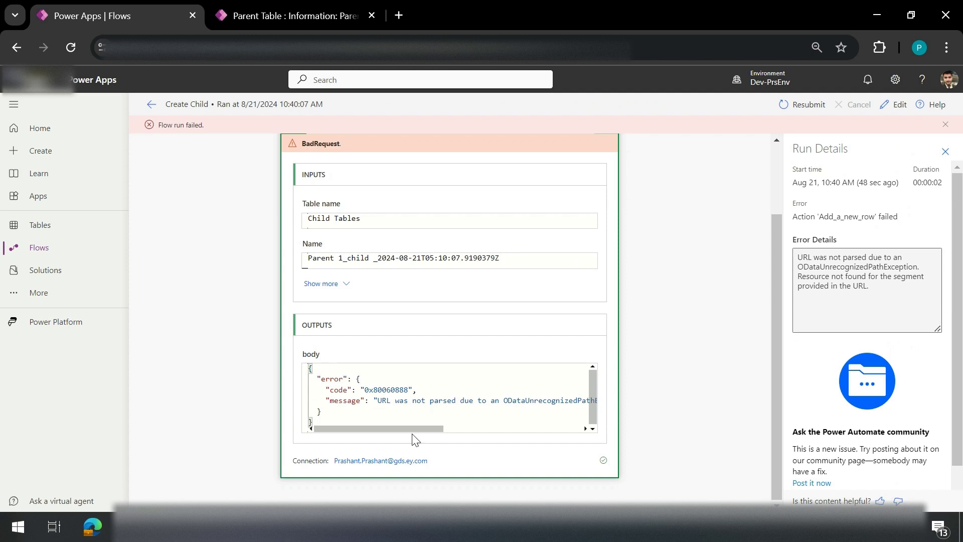
drag(412, 434, 309, 421)
Step: Switch to the Stream recording window and pause the recording
key(alt+Tab)
key(alt+Tab)
key(alt+Tab)
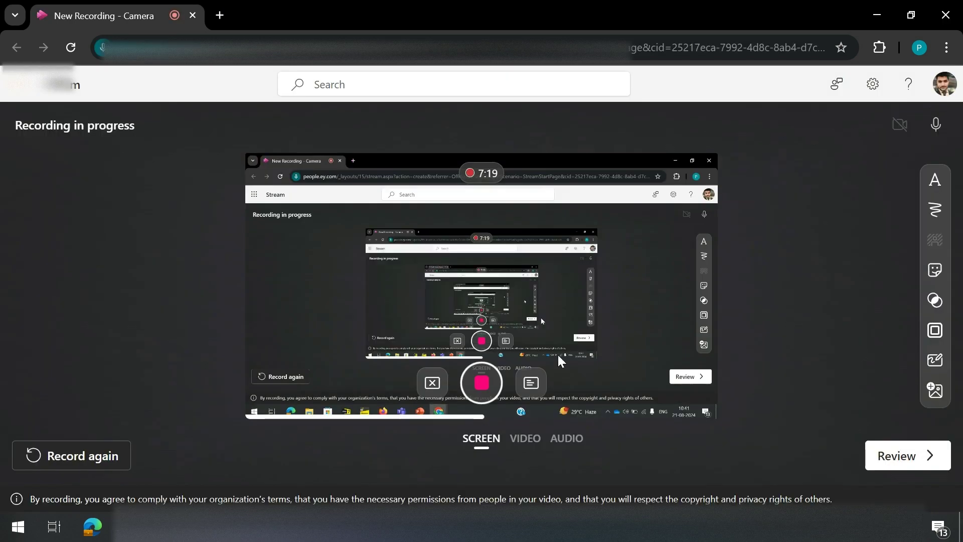
click(480, 397)
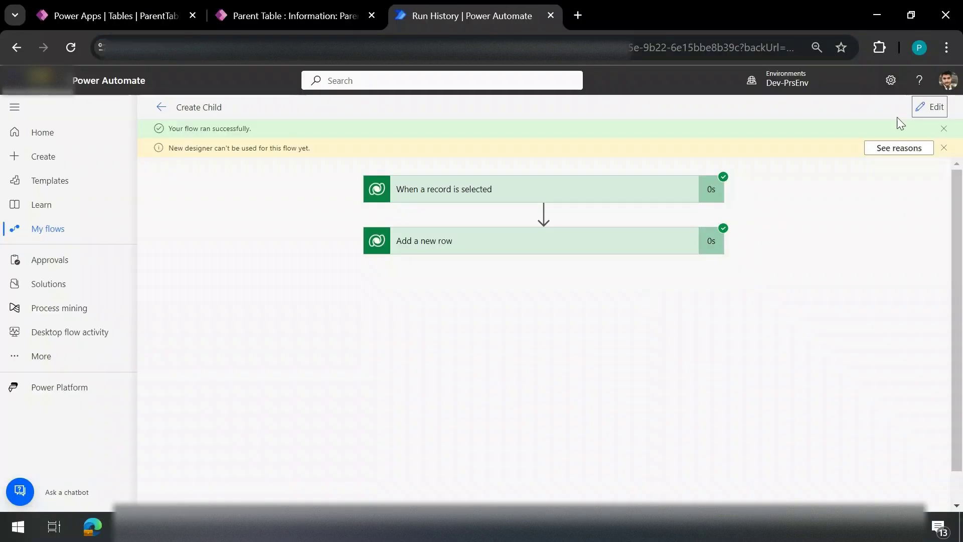
Step: Reopen the Create Child flow editor and save the Add a new row step's cr4c6_parenttables(Parent Table) lookup
click(930, 107)
scroll(552, 359, down, 3)
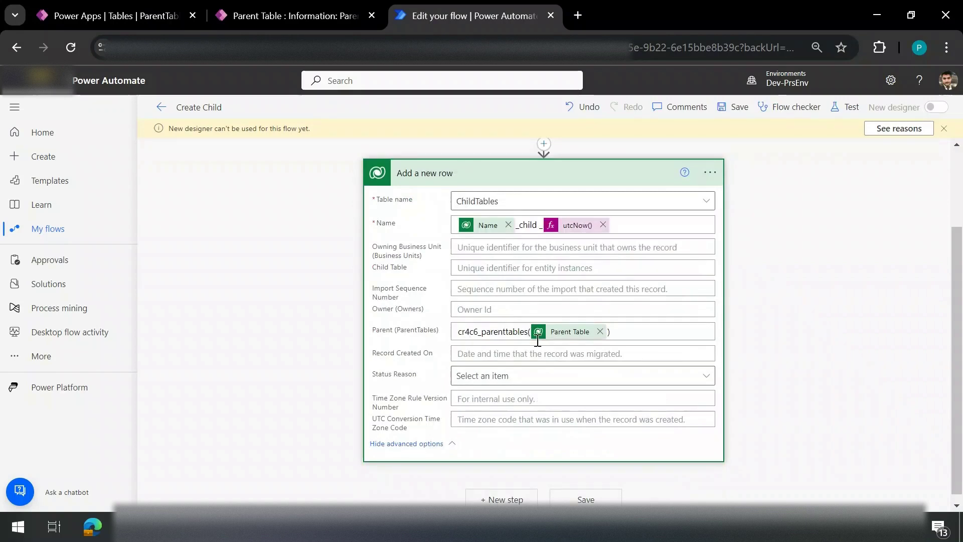
mouse_move(590, 345)
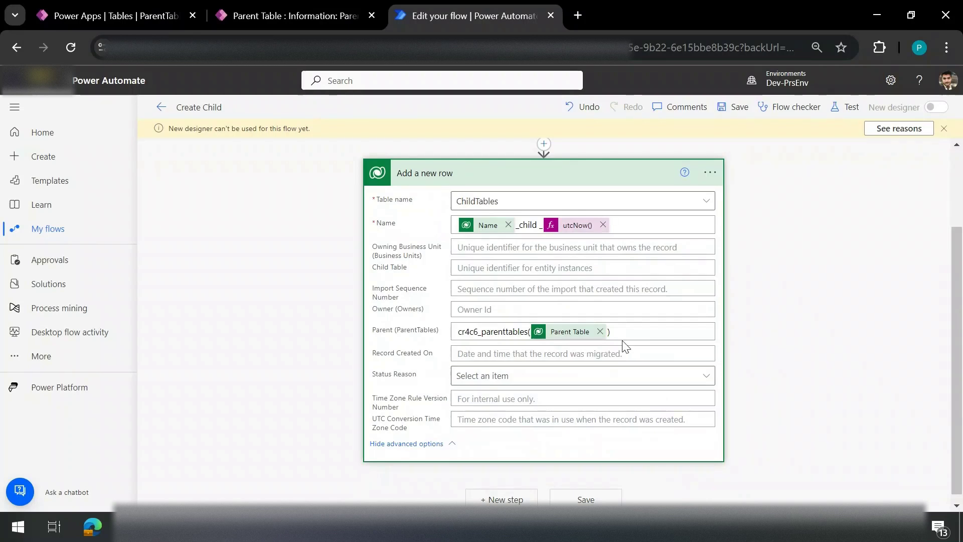
click(734, 107)
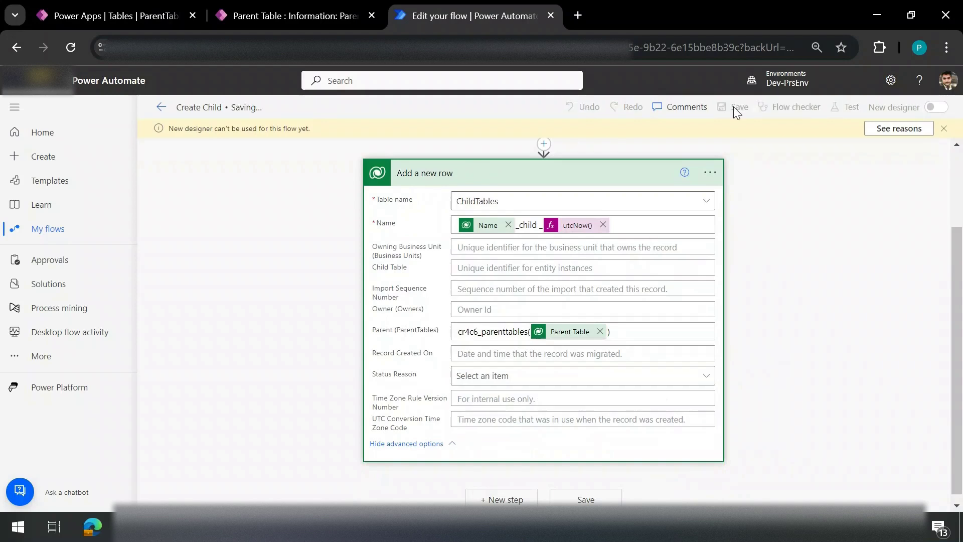
Step: Go to the Parent Tables list, select Parent 3 and open its more-commands menu
click(264, 11)
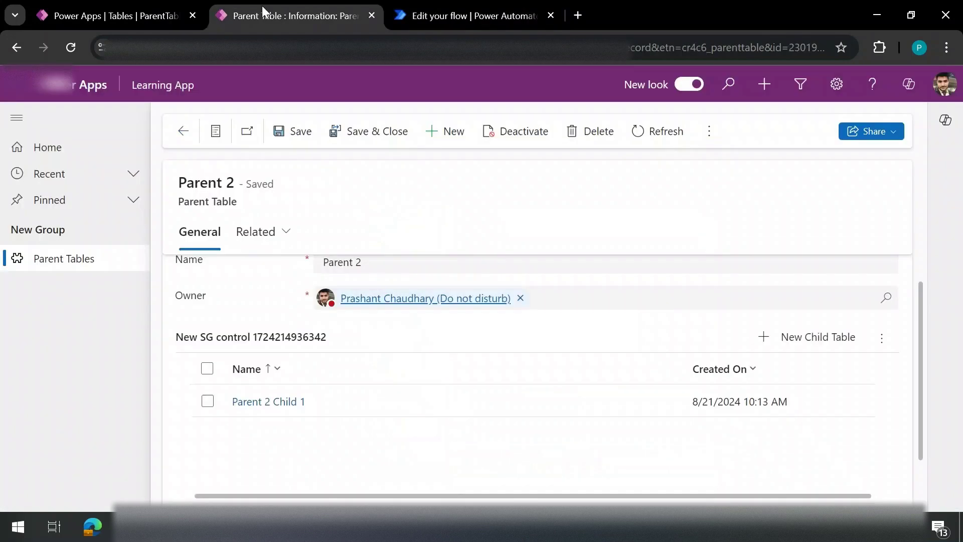
click(57, 265)
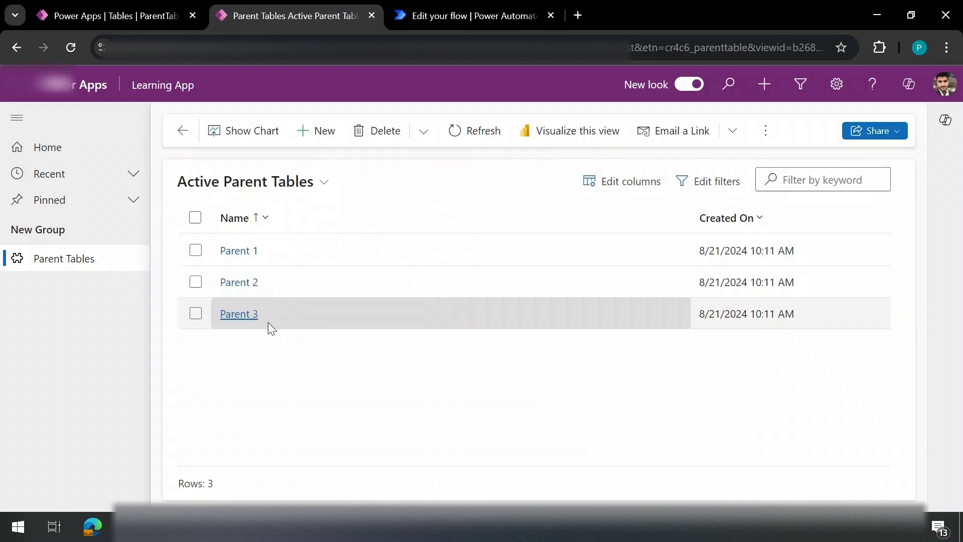
click(194, 316)
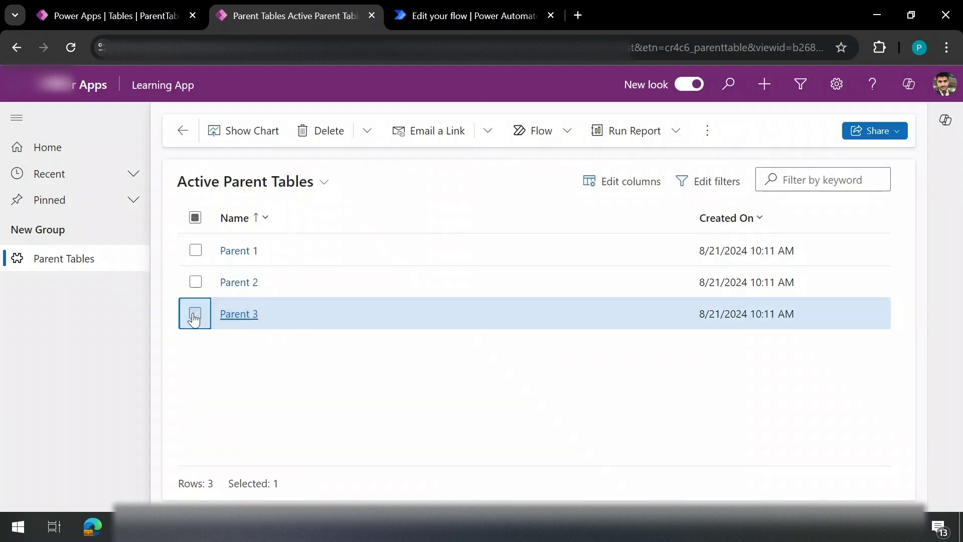
click(738, 131)
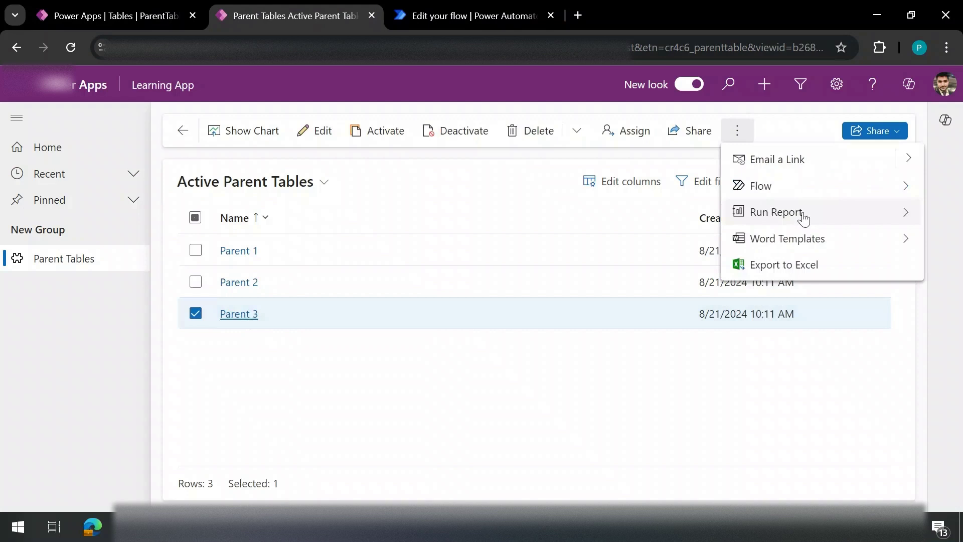
Step: Run the Create Child flow on Parent 3 and close the run confirmation
click(910, 191)
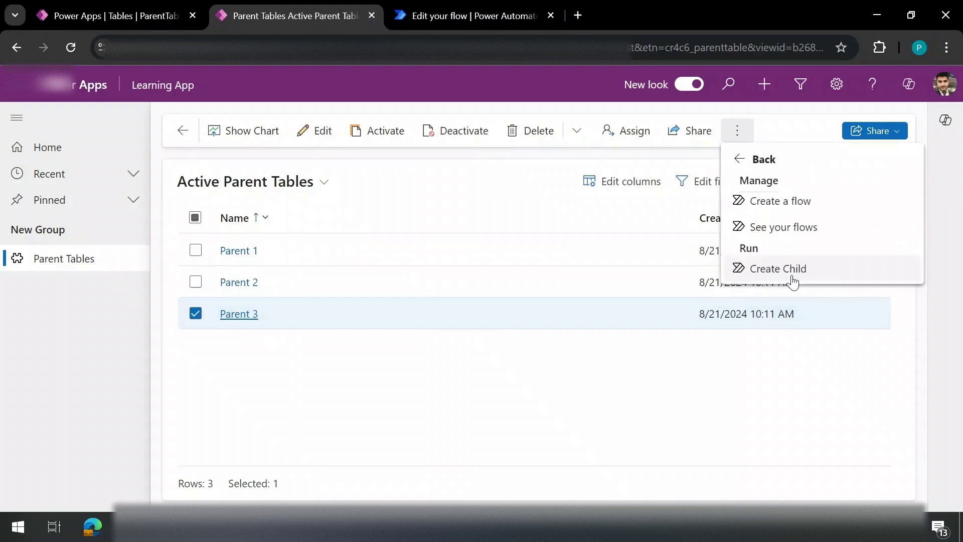
click(778, 269)
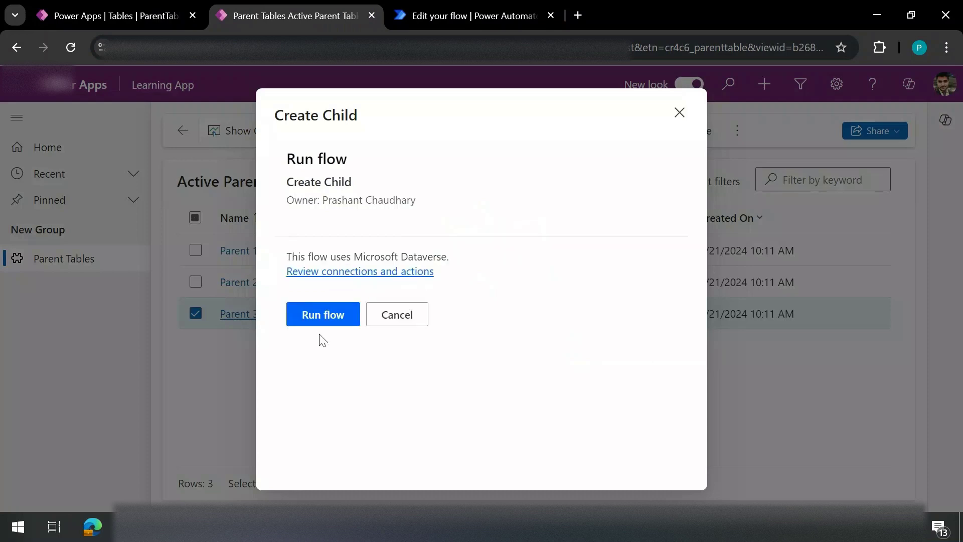
click(315, 317)
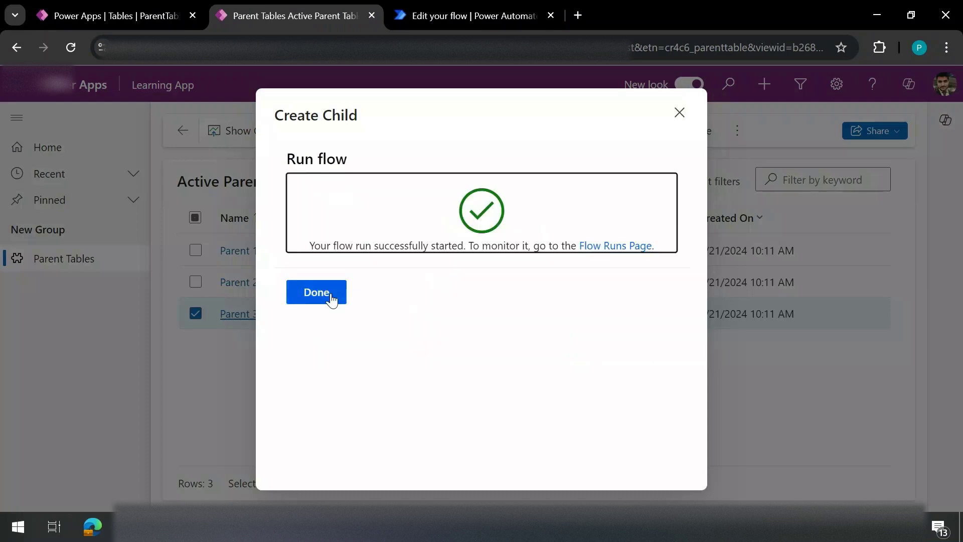
click(317, 292)
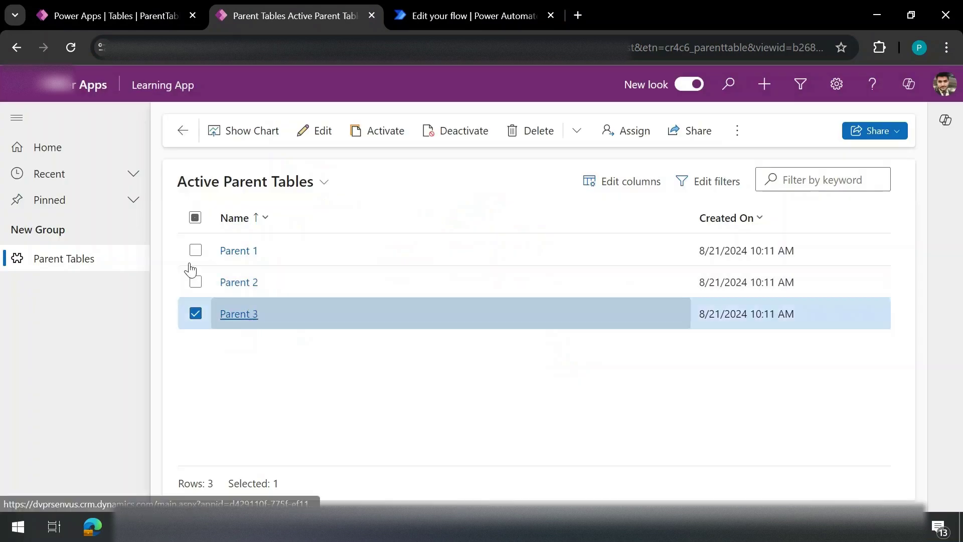
click(69, 49)
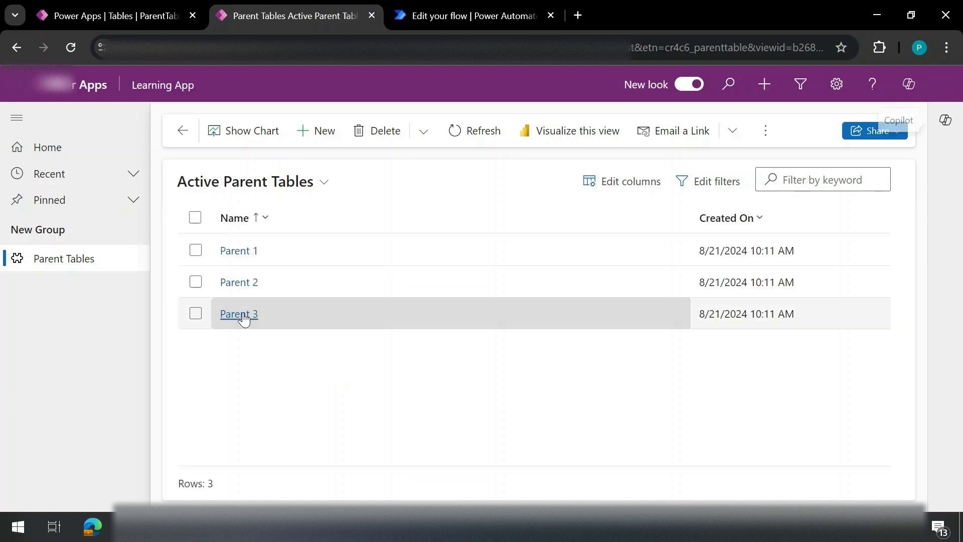
click(239, 314)
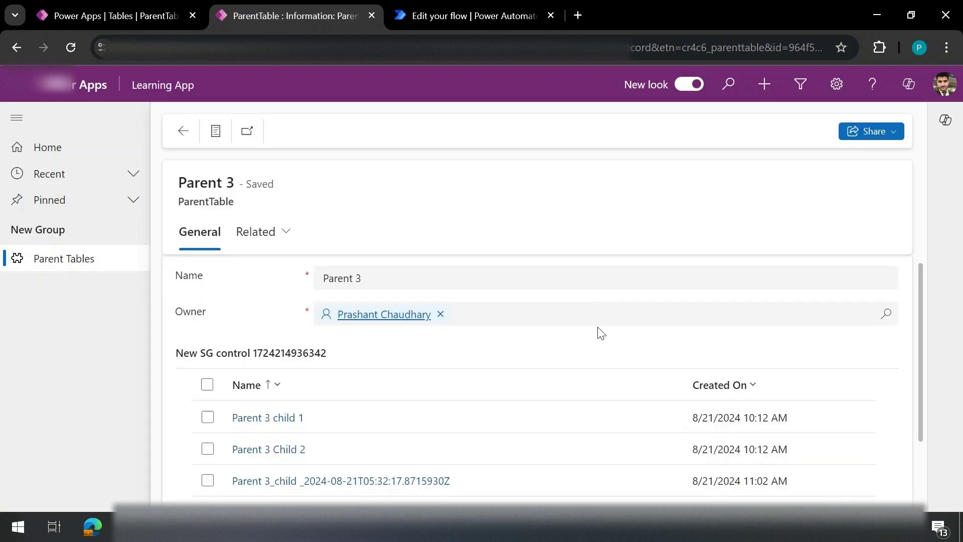
scroll(363, 382, down, 2)
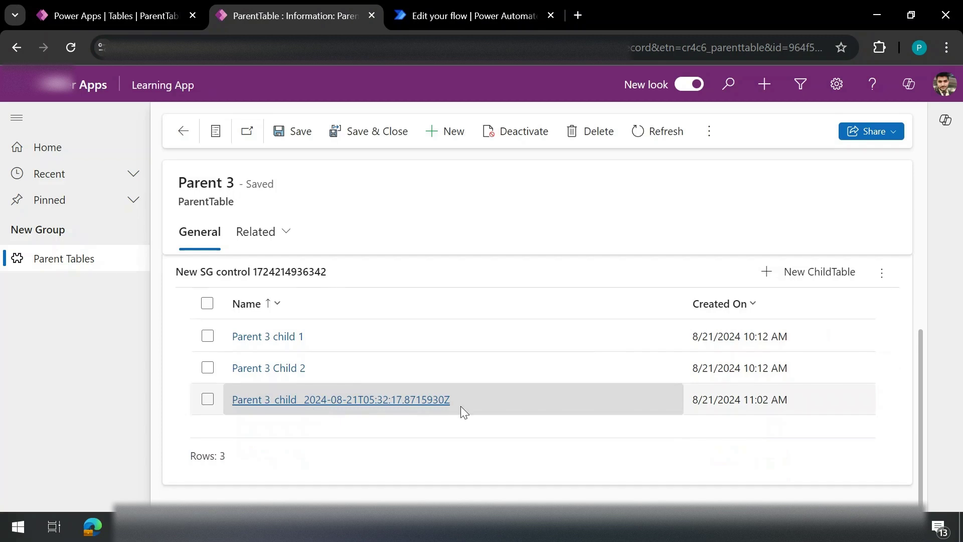
scroll(721, 375, up, 2)
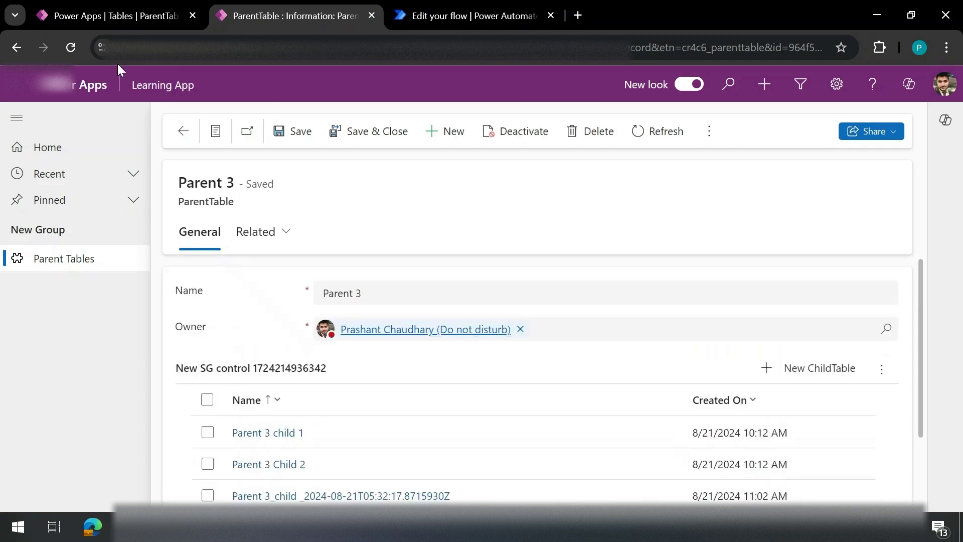
click(190, 131)
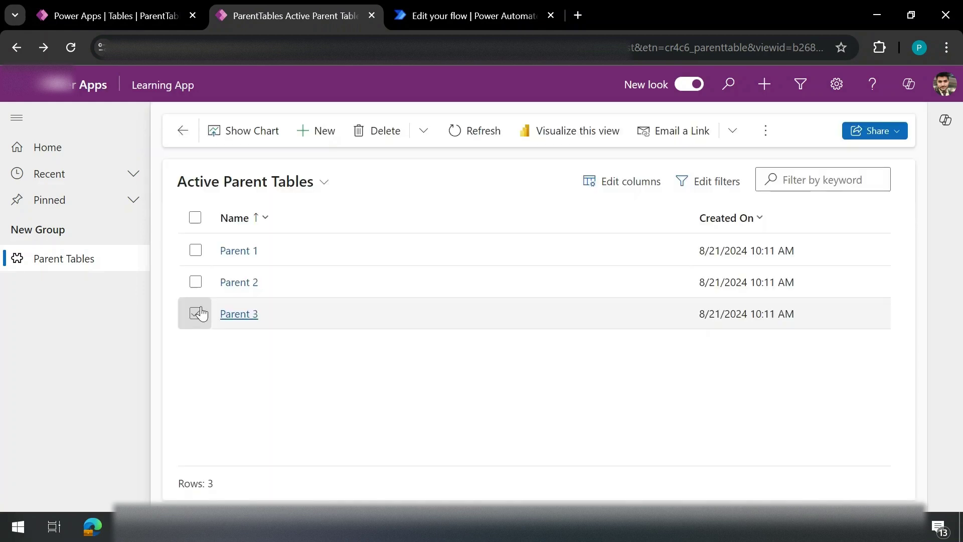
click(196, 313)
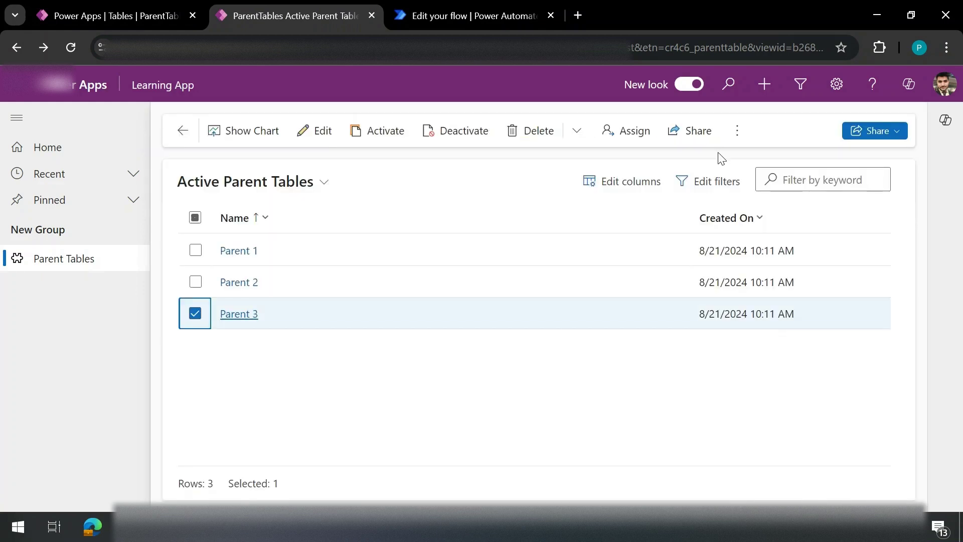
Step: Run the Create Child flow on Parent 3 a second time and close the confirmation
click(736, 131)
click(857, 185)
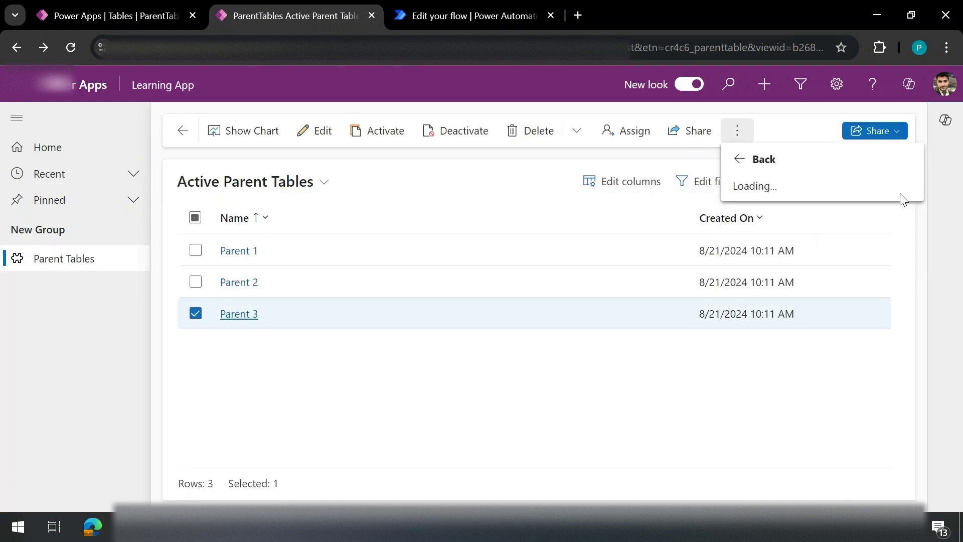
click(789, 270)
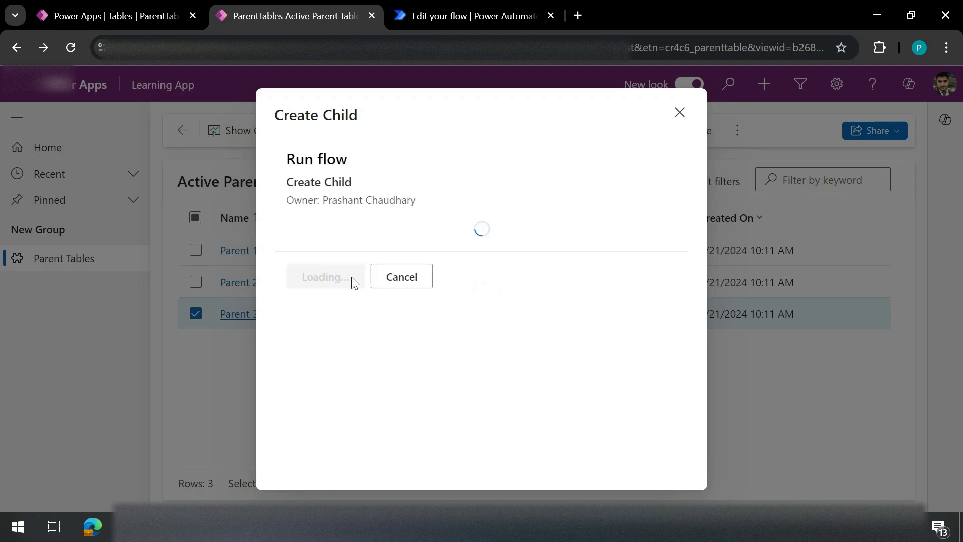
click(340, 321)
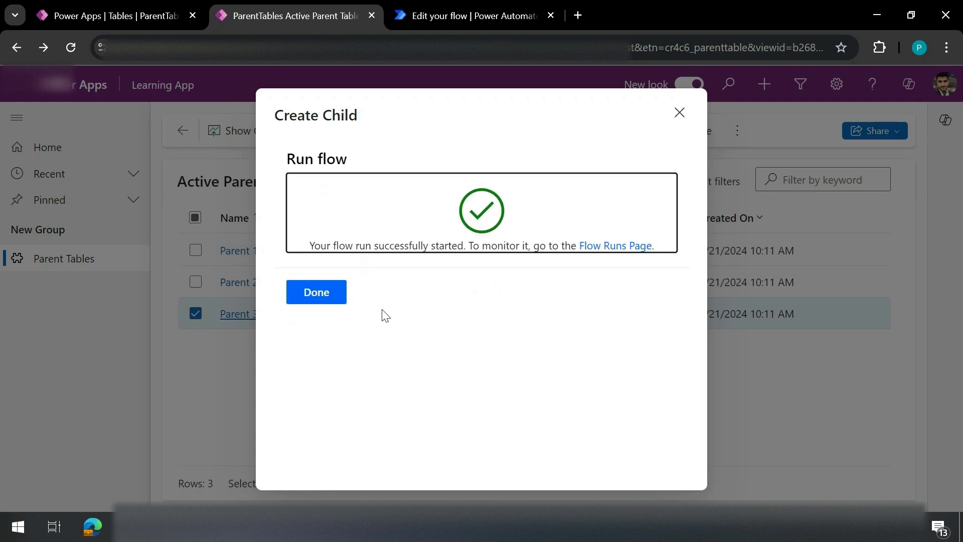
click(326, 296)
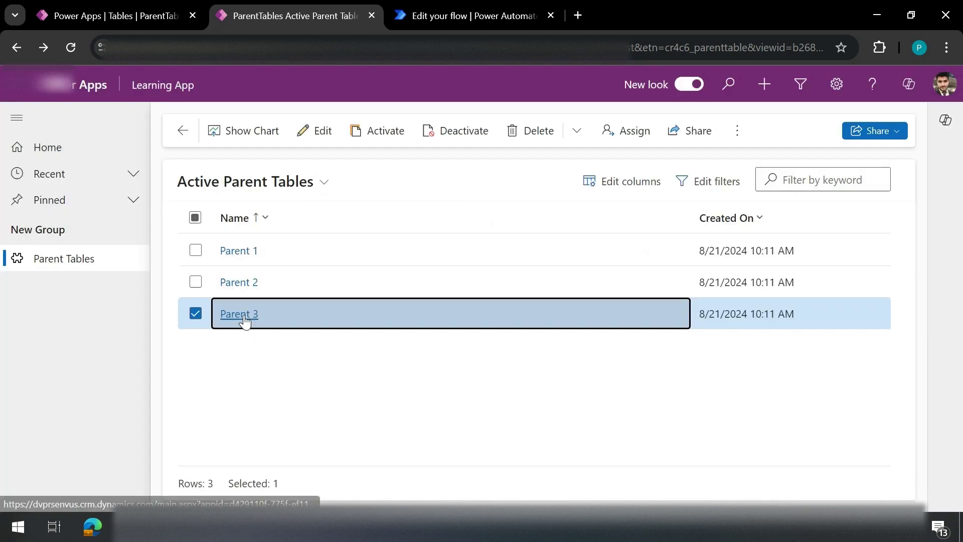
Step: Open Parent 3 to verify its four child rows, including the new timestamped one, then go back
click(240, 314)
scroll(514, 395, down, 3)
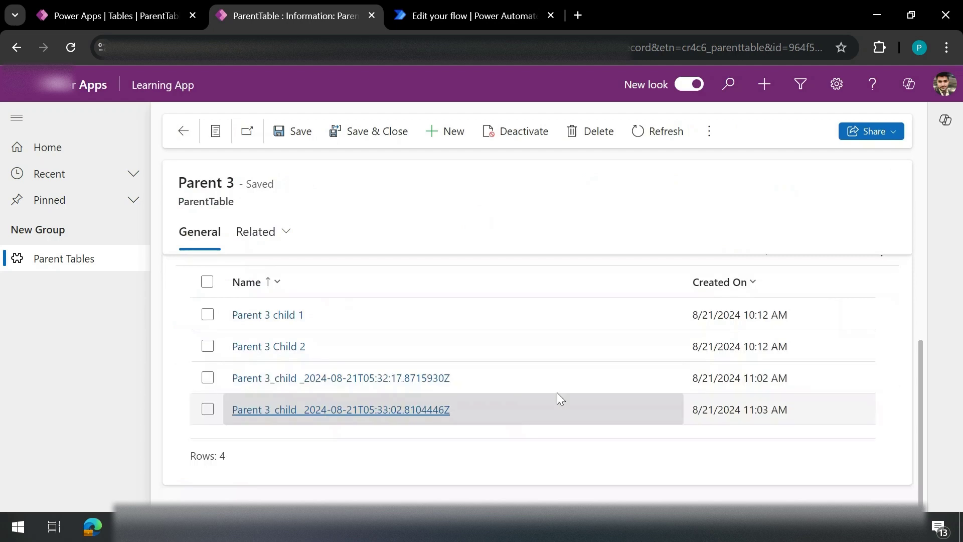
scroll(557, 396, up, 2)
scroll(470, 298, up, 1)
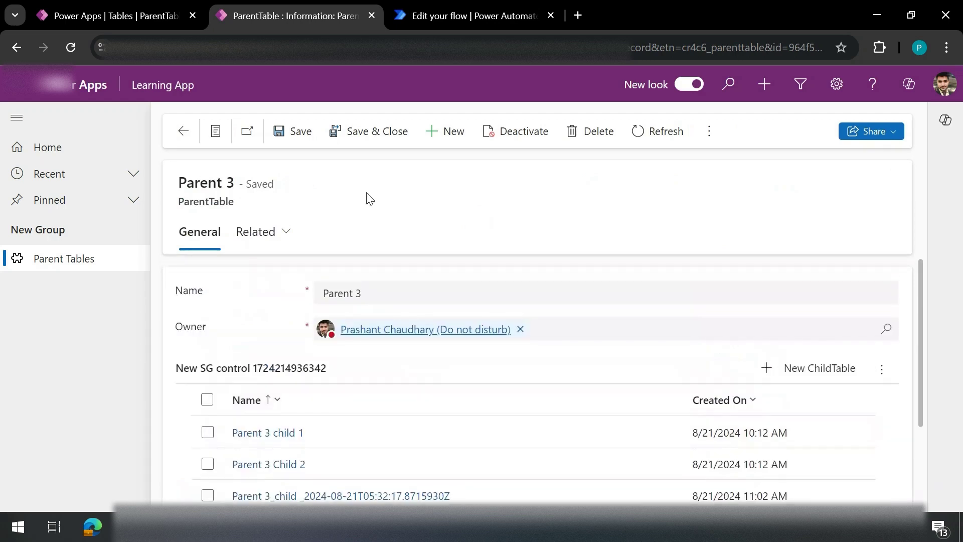
click(182, 133)
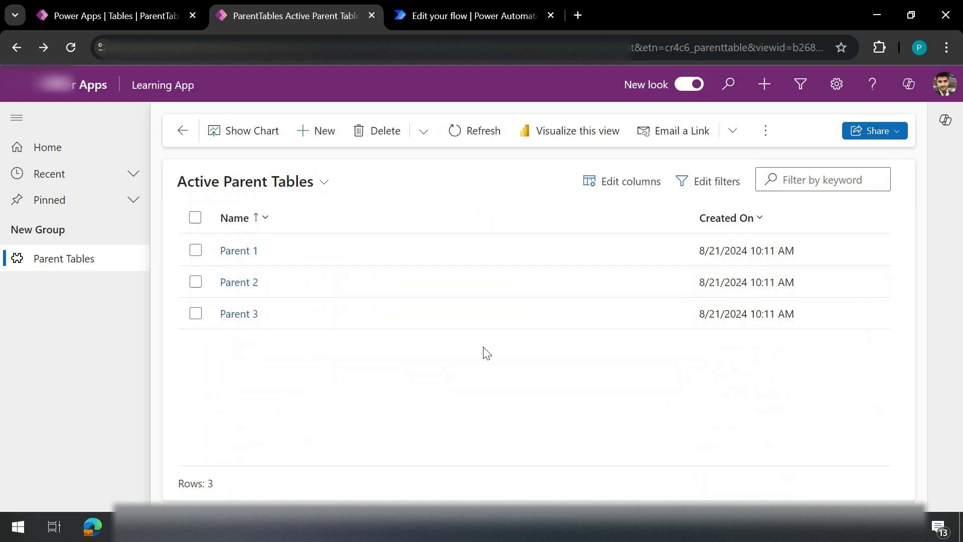
Step: Return to the Create Child flow editor and collapse the Add a new row and trigger cards
click(443, 16)
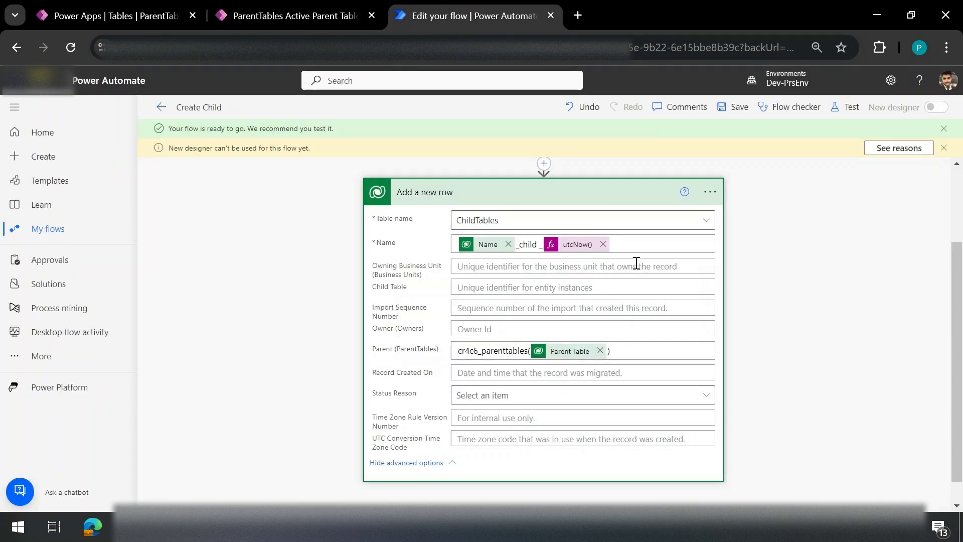
click(600, 200)
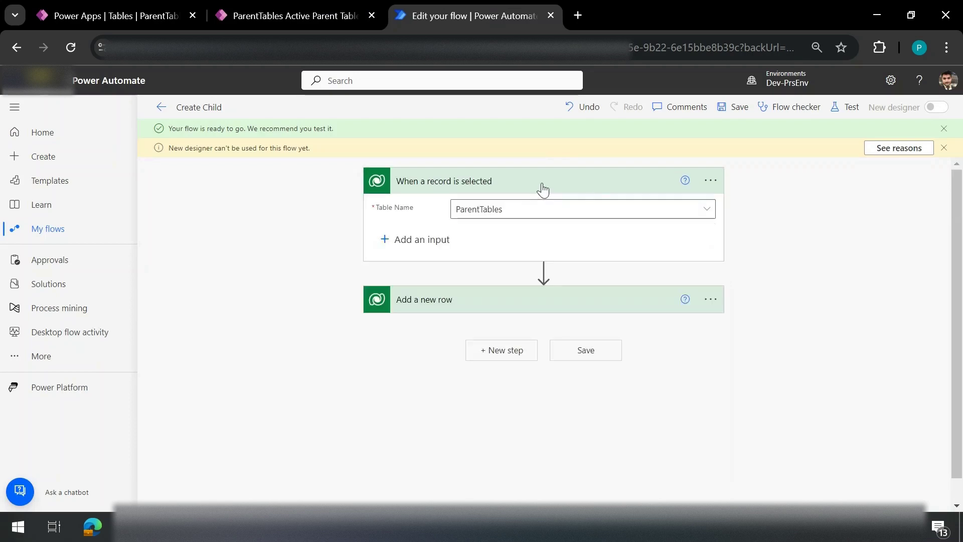
click(513, 183)
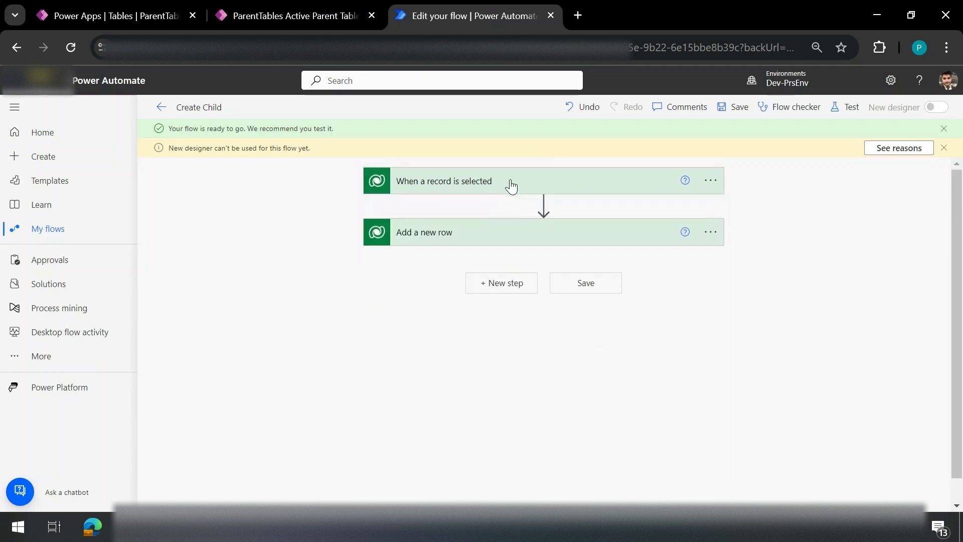